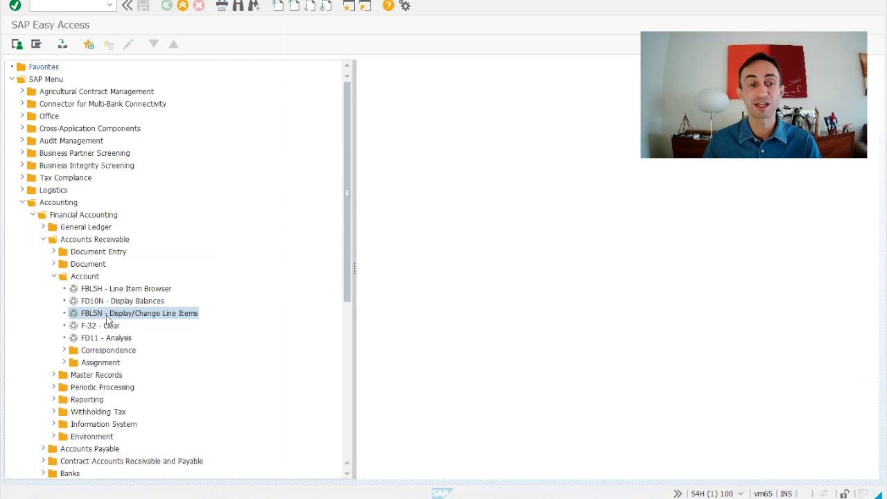
# - Open the FBL5N Display/Change Line Items transaction and list the open items of customer CostClub in company code 1710
pyautogui.doubleClick(106, 313)
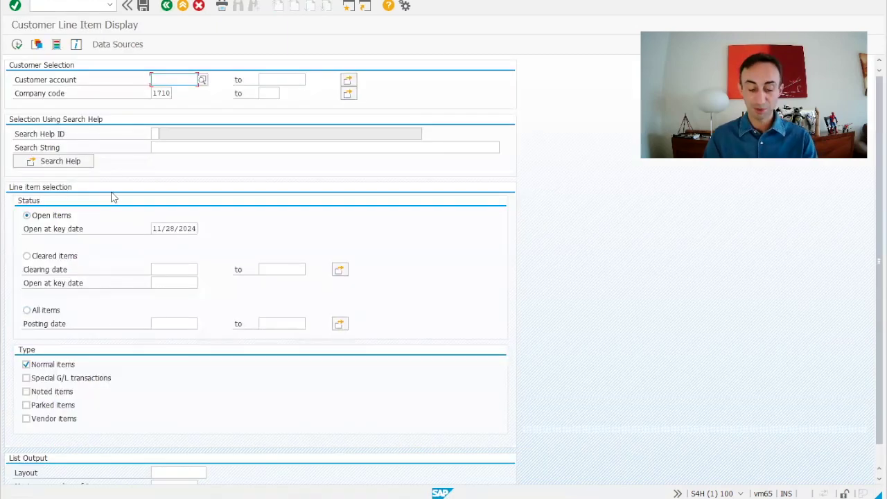
pyautogui.write('USCU_L10')
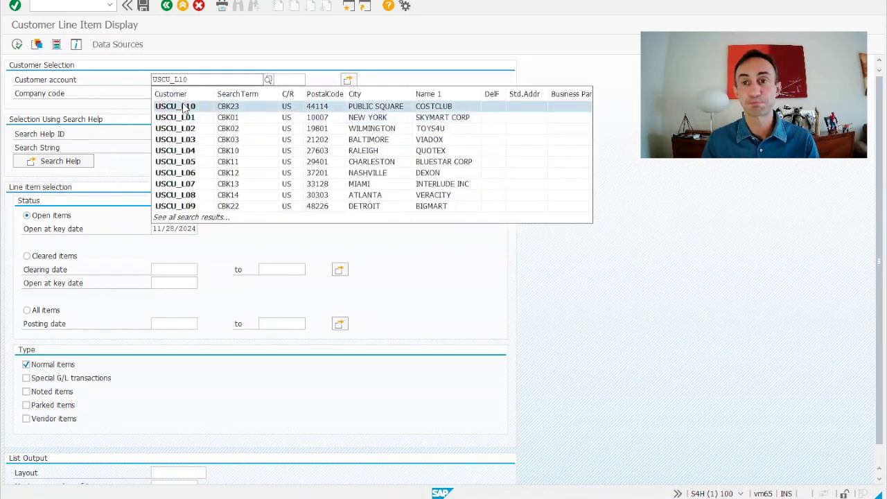
pyautogui.click(183, 104)
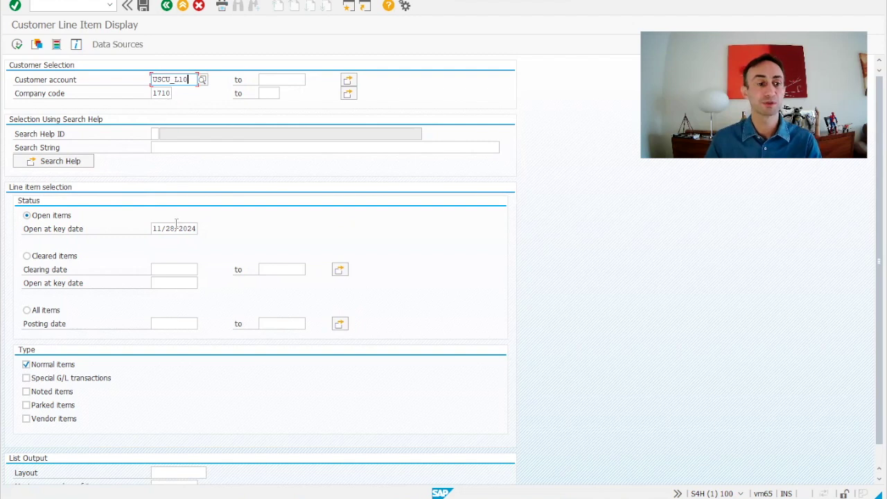
pyautogui.click(27, 311)
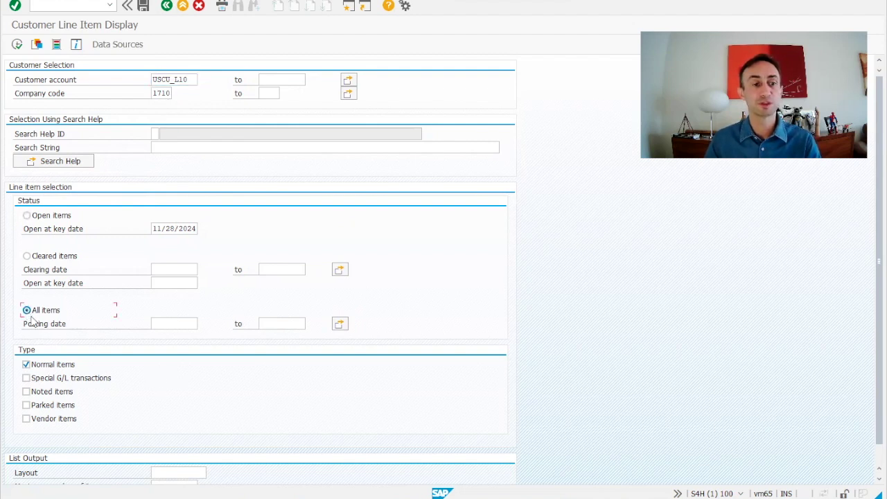
pyautogui.click(27, 215)
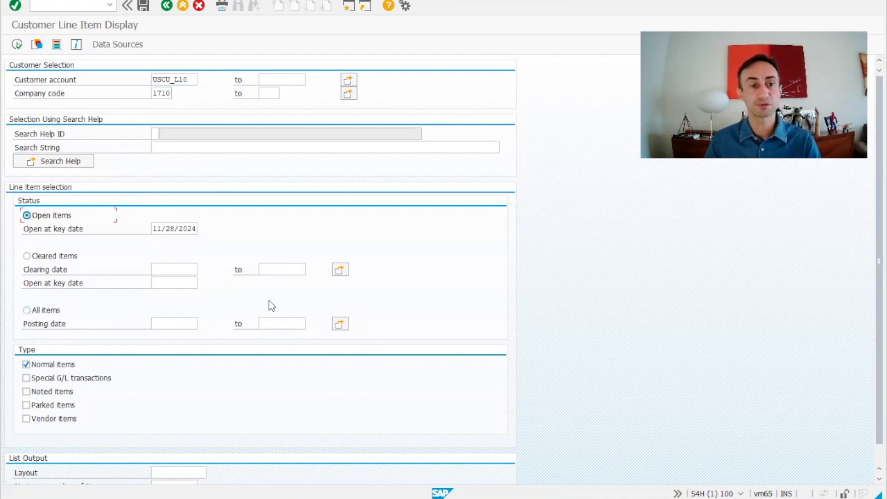
pyautogui.press('F8')
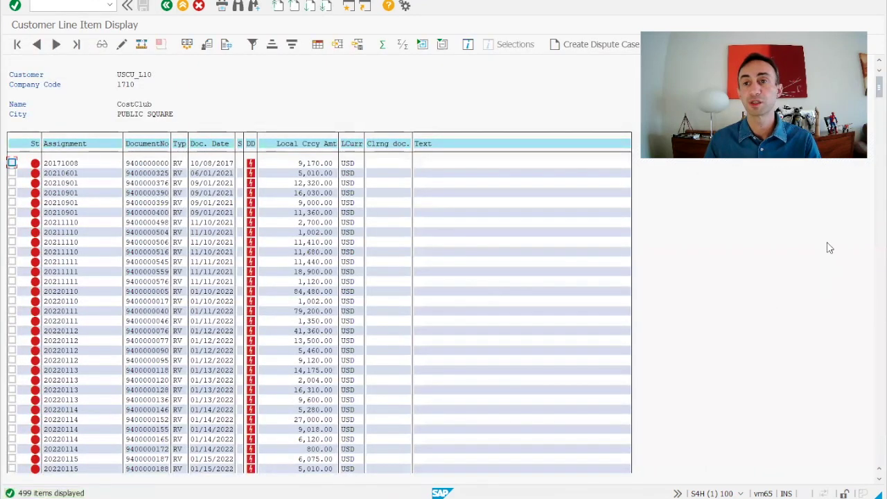
# - Examine the document details of the 8,400.00 USD line item dated 12/05/2022 and return to the line item list
pyautogui.moveTo(869, 92); pyautogui.dragTo(871, 414)
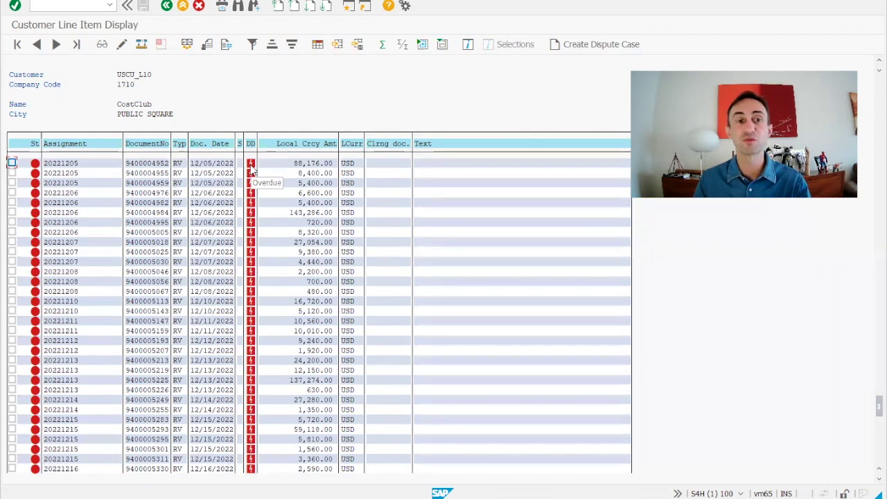
pyautogui.click(67, 174)
pyautogui.doubleClick(70, 171)
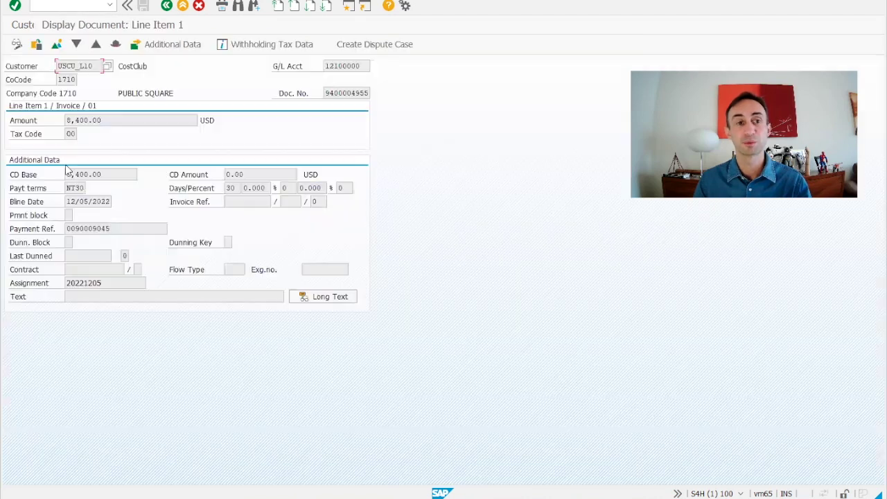
pyautogui.click(57, 43)
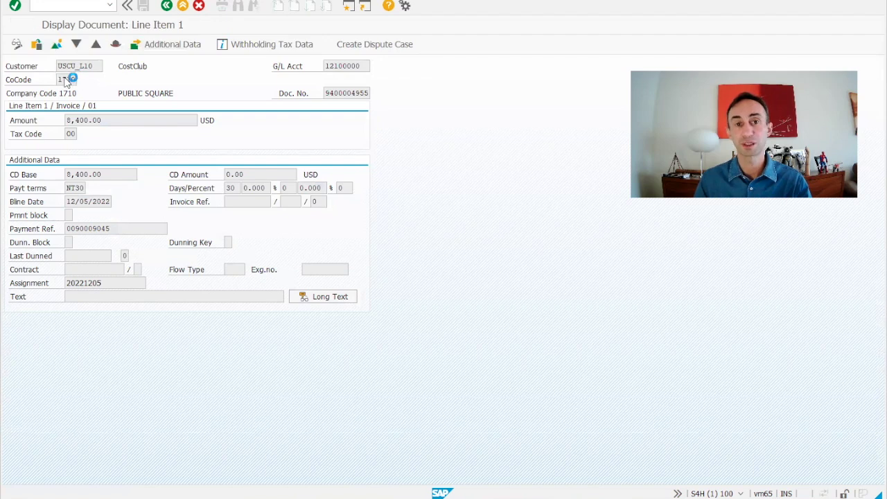
pyautogui.click(166, 6)
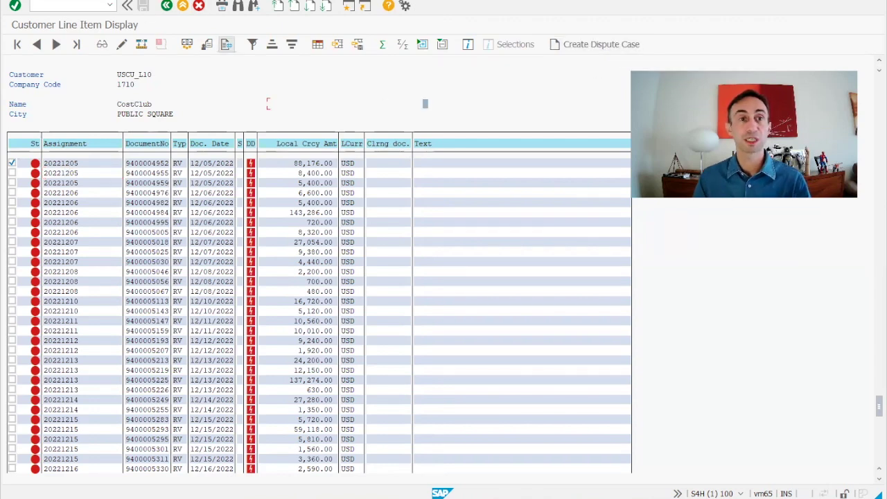
# - View the correspondence options available for the selected line item and leave without requesting any
pyautogui.click(226, 43)
pyautogui.moveTo(272, 135)
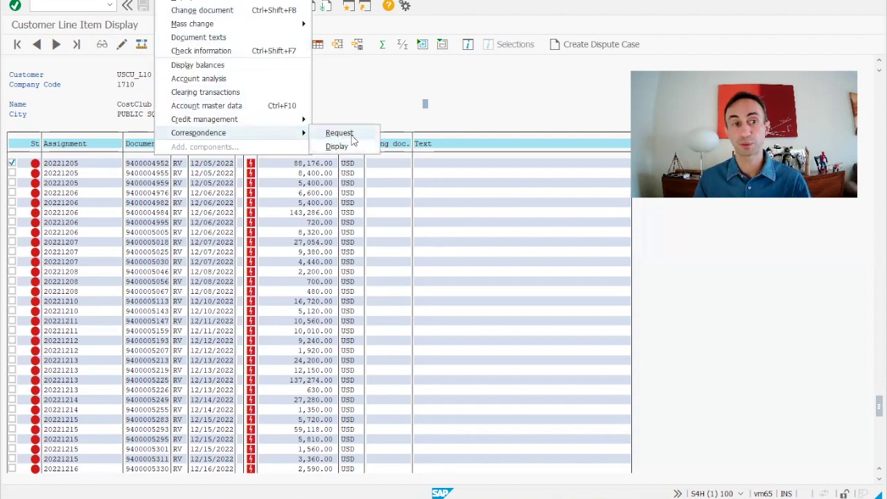
pyautogui.click(380, 113)
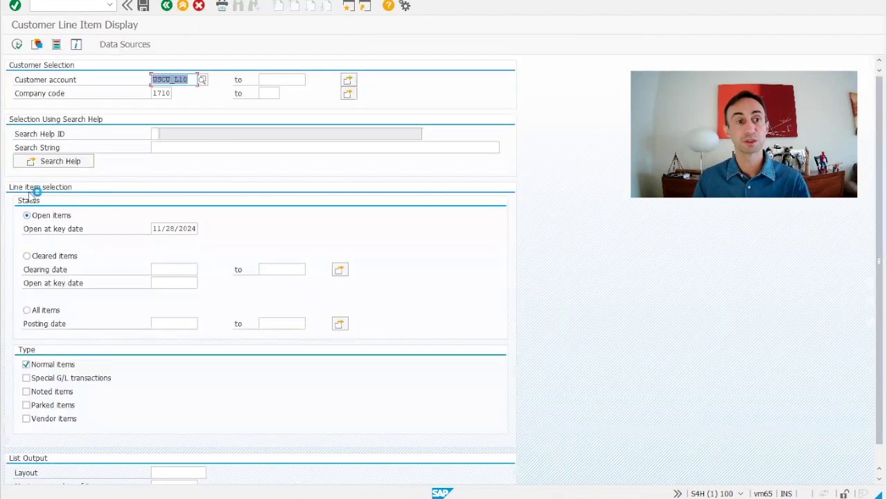
# - Switch the line item selection to cleared items, run the report and look through the listed items
pyautogui.click(39, 258)
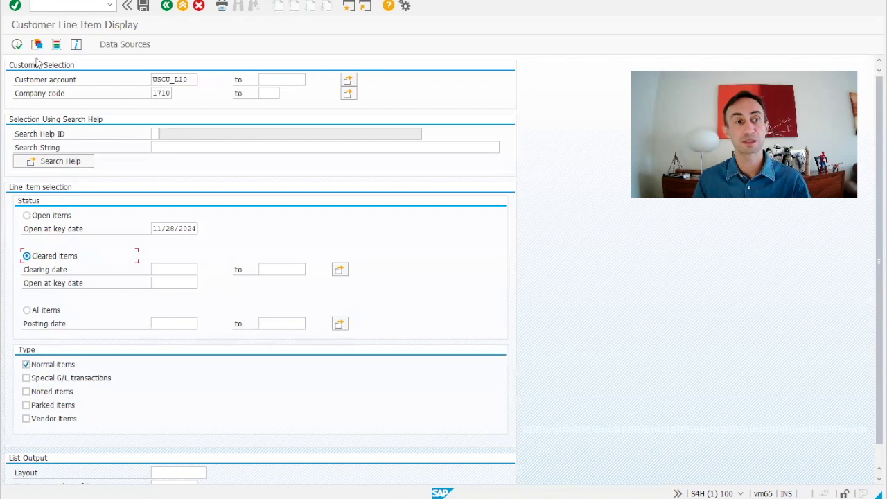
pyautogui.click(17, 43)
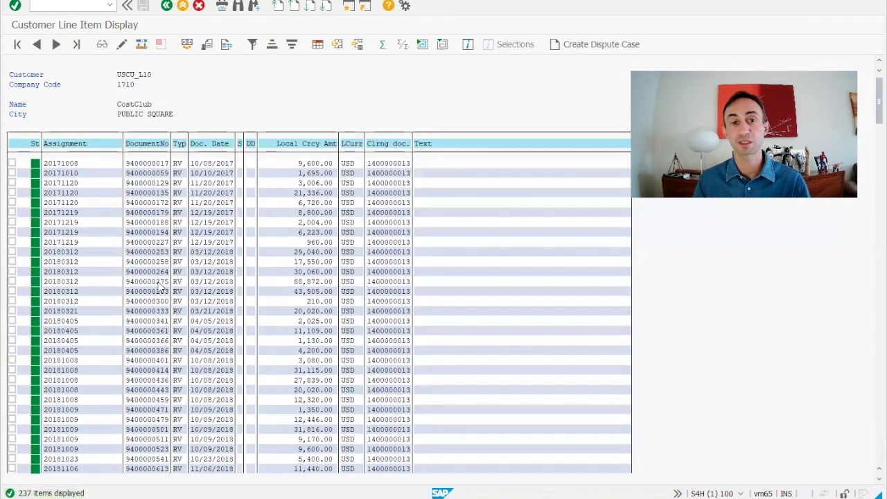
pyautogui.scroll(-3, 201, 257)
pyautogui.scroll(-2, 200, 260)
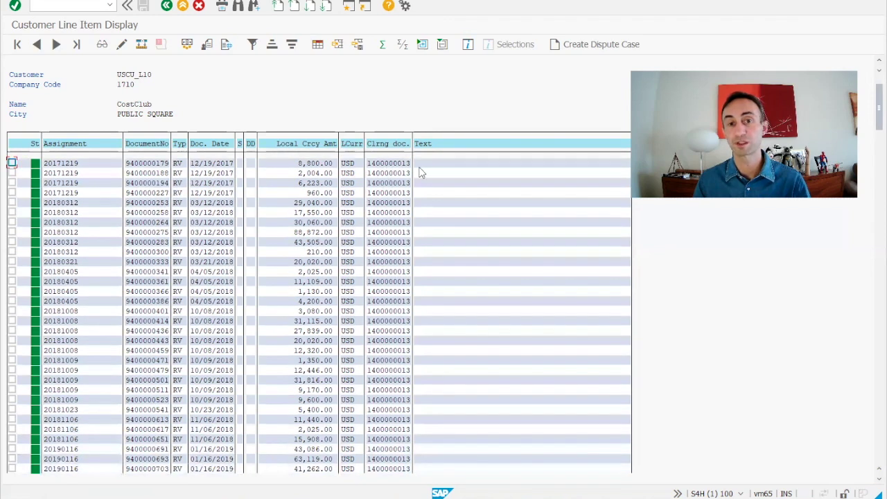
# - Add the hidden Posting Date field as the first column of the line item list layout and apply it
pyautogui.click(319, 45)
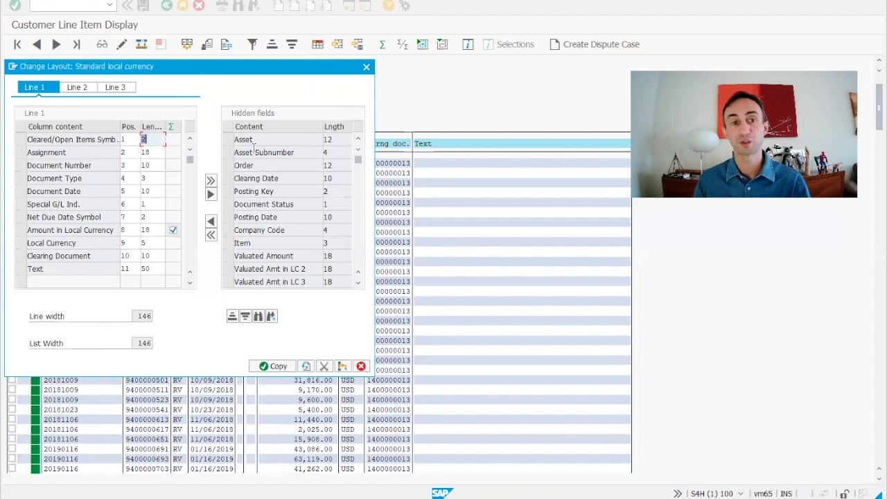
pyautogui.scroll(-1, 293, 201)
pyautogui.scroll(-3, 358, 154)
pyautogui.click(358, 153)
pyautogui.click(359, 141)
pyautogui.scroll(2, 333, 173)
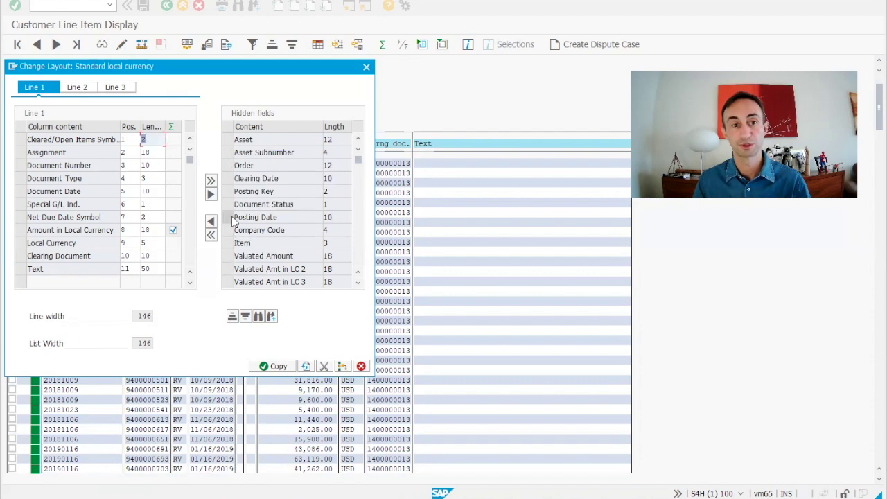
pyautogui.click(227, 217)
pyautogui.click(20, 139)
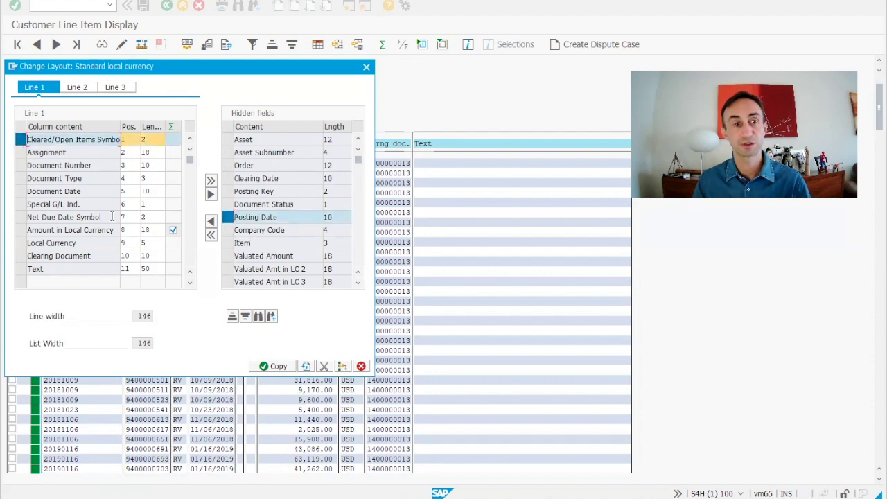
pyautogui.click(211, 221)
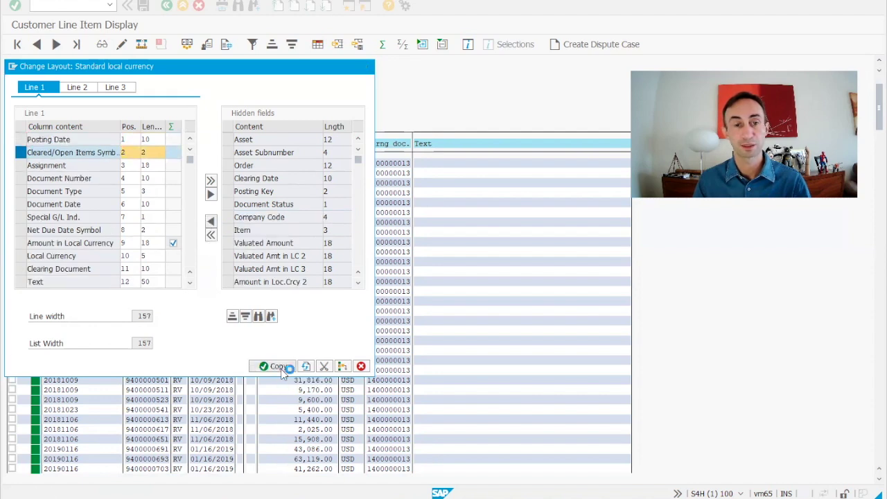
pyautogui.click(277, 366)
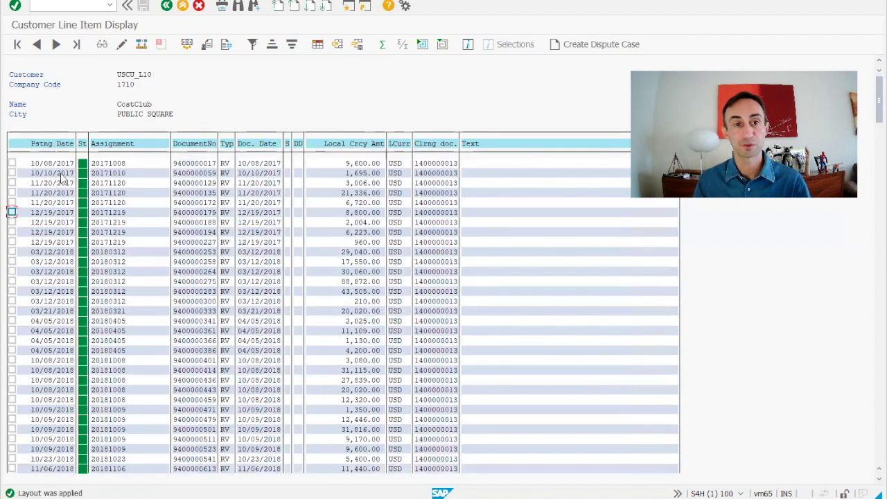
pyautogui.click(318, 43)
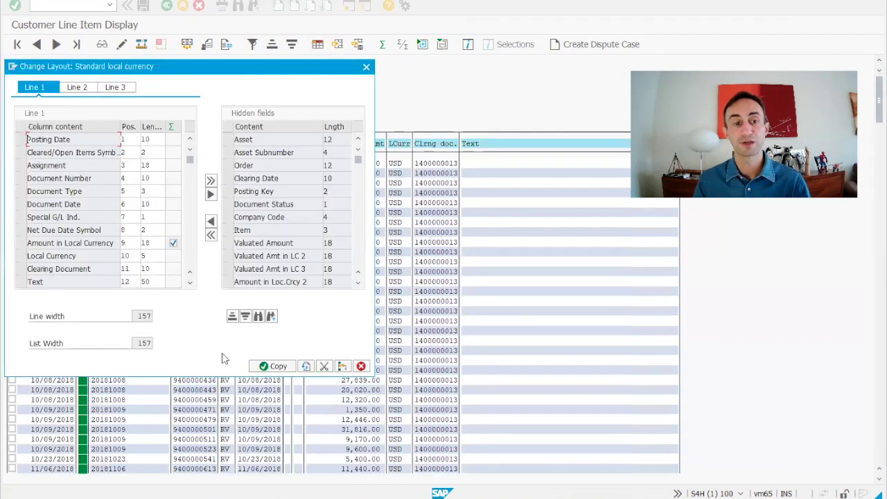
pyautogui.click(361, 366)
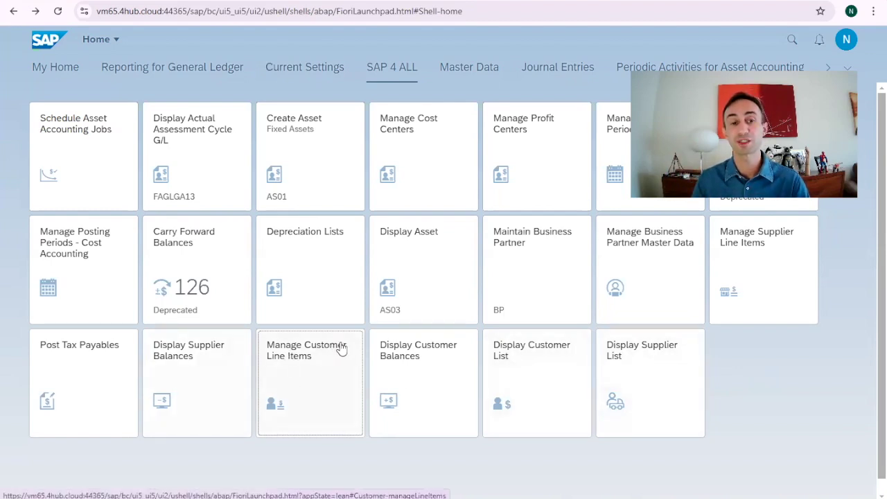
# - Switch to the SAP Fiori launchpad, open Manage Customer Line Items and filter by customer CostClub
pyautogui.click(297, 364)
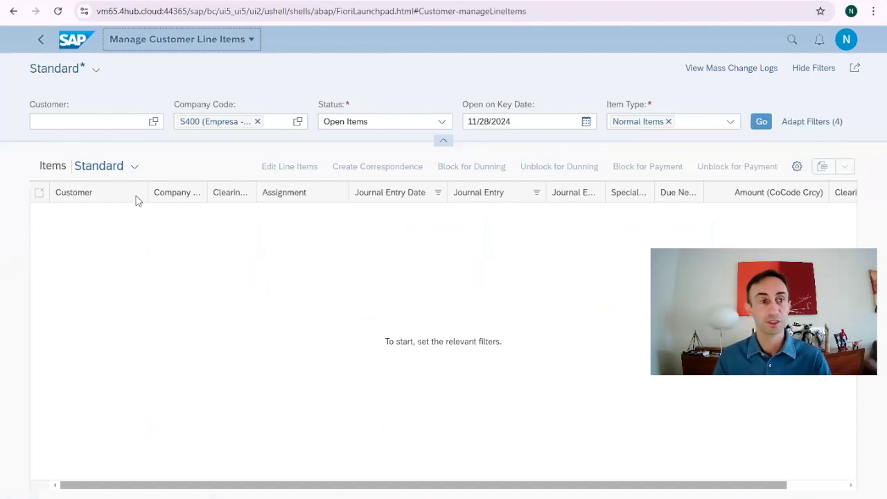
pyautogui.click(70, 122)
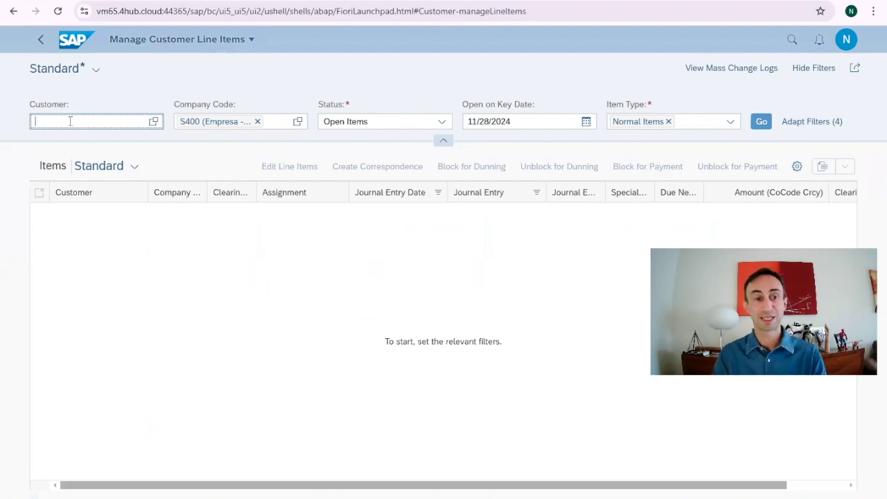
pyautogui.write('USCU_L10')
pyautogui.click(60, 174)
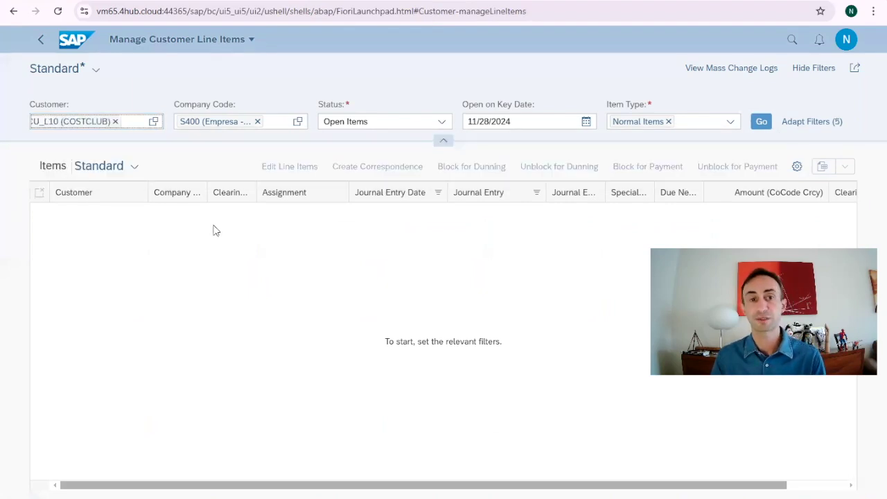
# - Check the Status and Item Type filter options, keeping Open Items and Normal Items selected
pyautogui.click(441, 122)
pyautogui.click(353, 140)
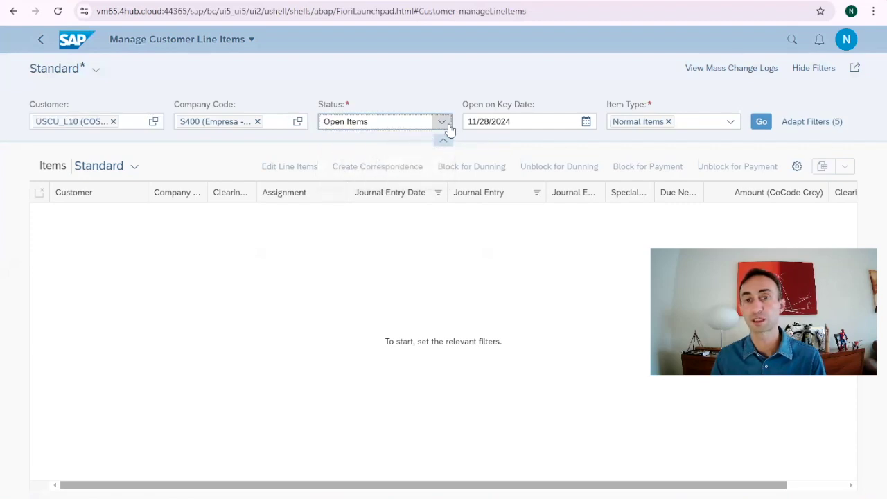
pyautogui.click(730, 124)
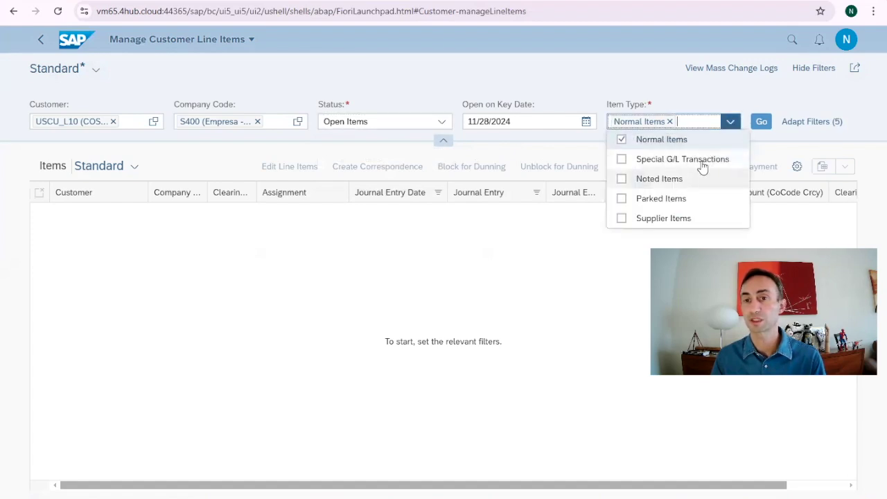
pyautogui.click(719, 103)
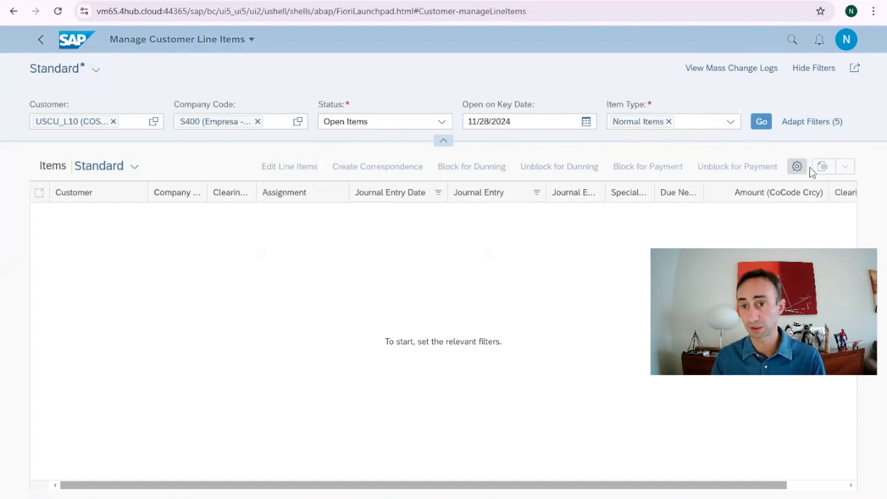
# - Add the Account Group filter to the filter bar through Adapt Filters
pyautogui.click(800, 129)
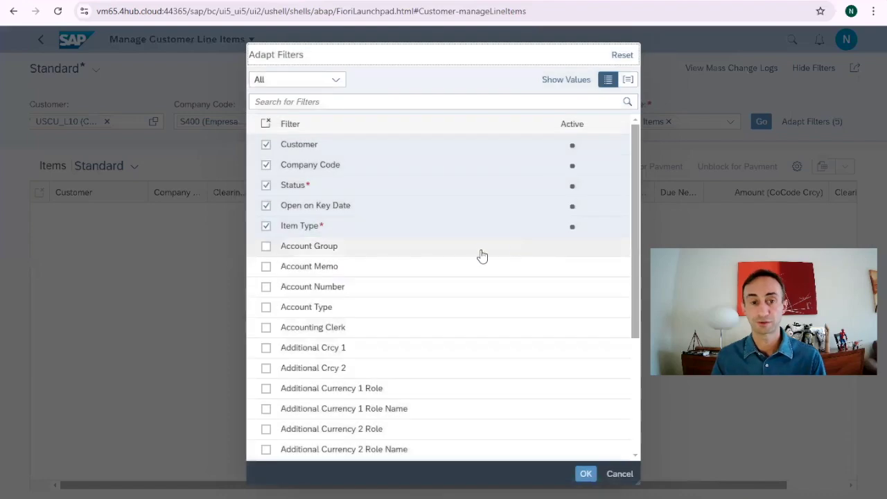
pyautogui.scroll(-3, 482, 263)
pyautogui.scroll(-8, 486, 278)
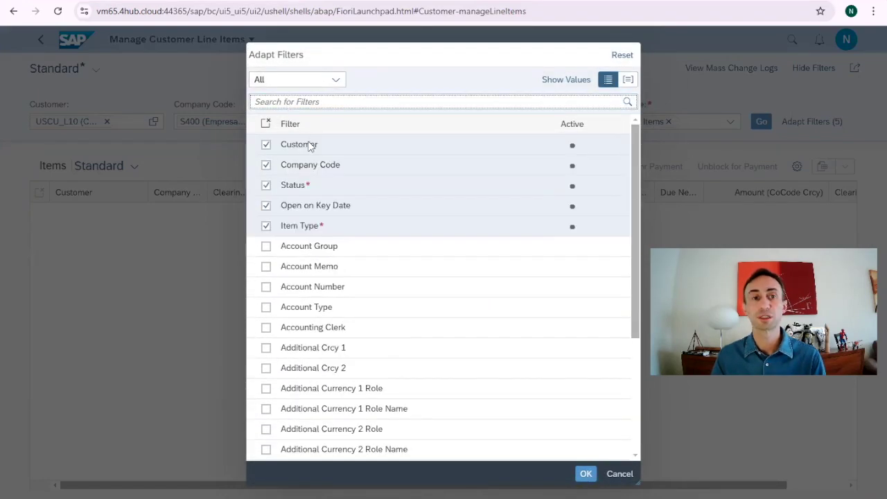
pyautogui.click(267, 247)
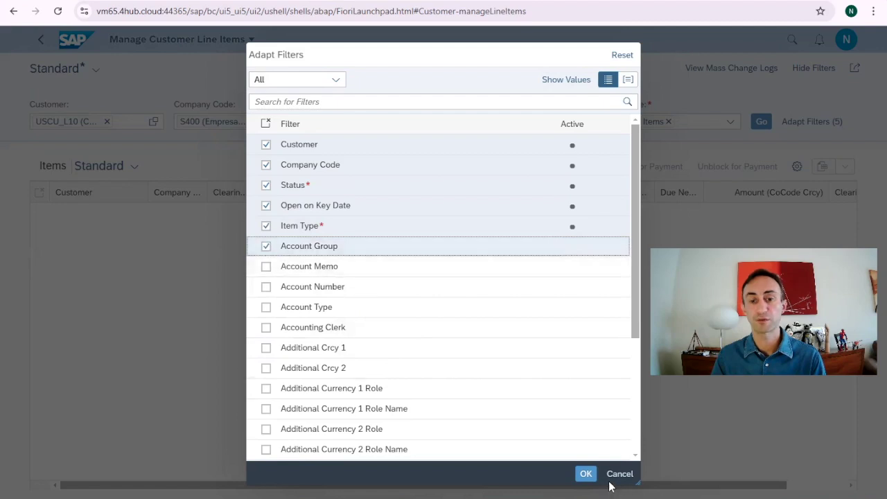
pyautogui.click(586, 475)
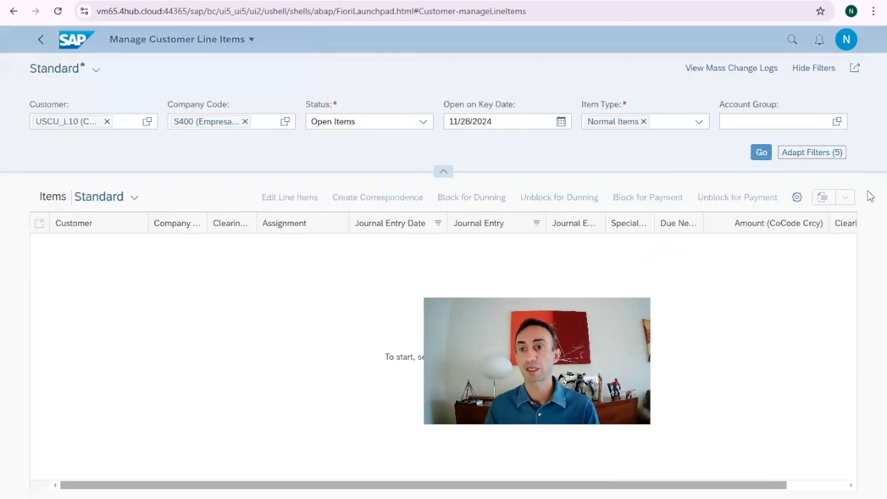
# - Look through the selectable values for the Account Group filter and leave without choosing one
pyautogui.click(837, 123)
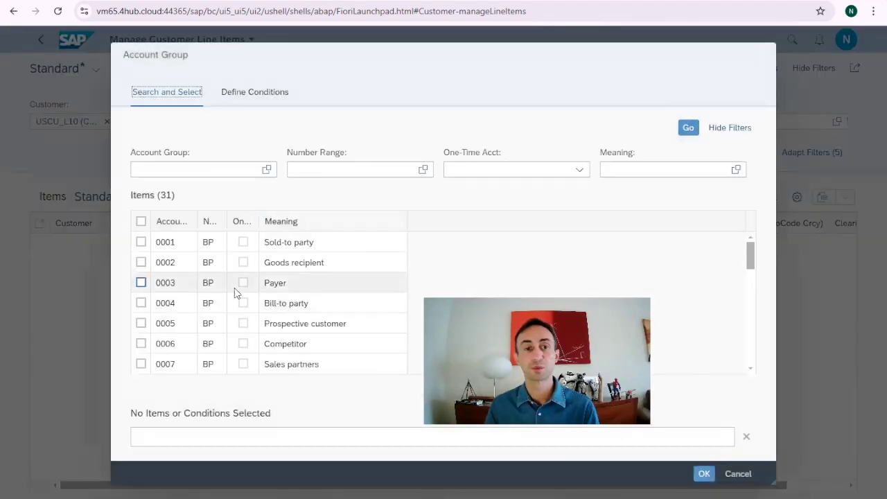
pyautogui.scroll(-10, 236, 293)
pyautogui.scroll(10, 235, 284)
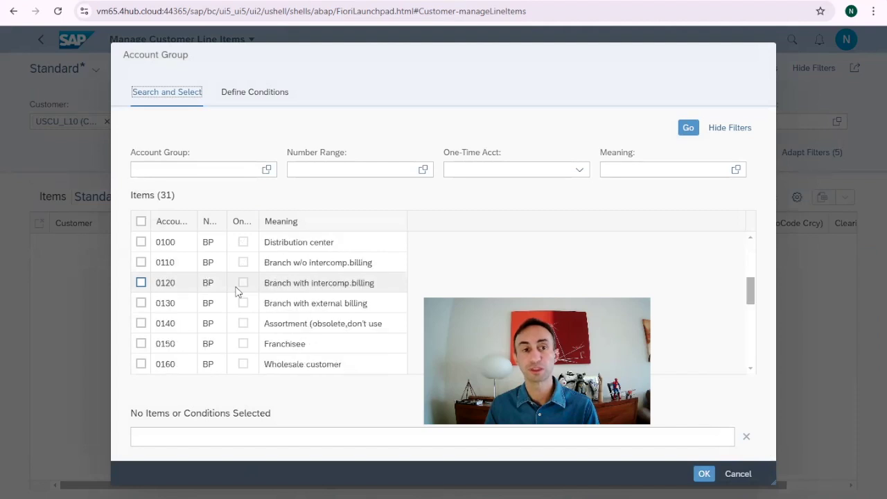
pyautogui.click(741, 475)
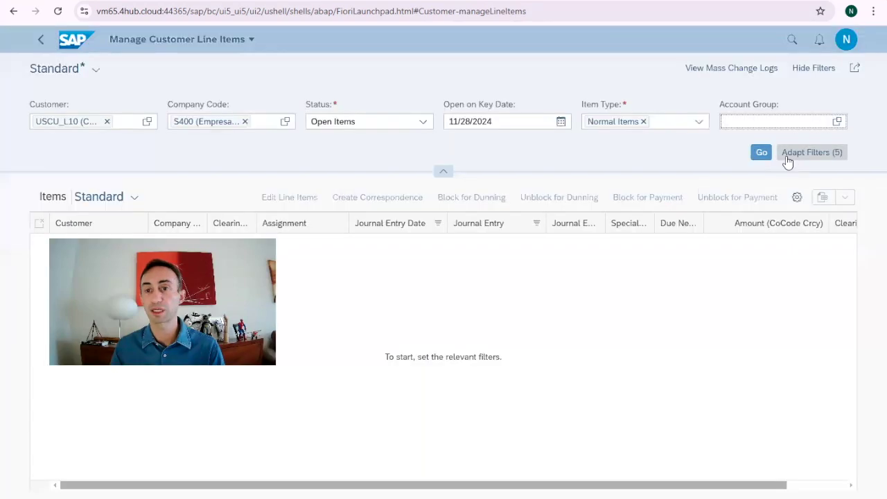
# - Filter the customer line items by company code 1710 and run the search
pyautogui.click(761, 158)
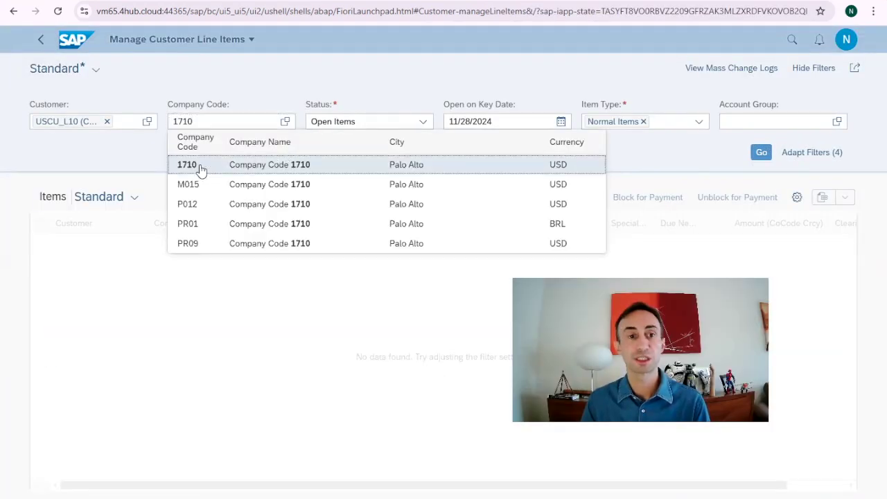
pyautogui.click(201, 166)
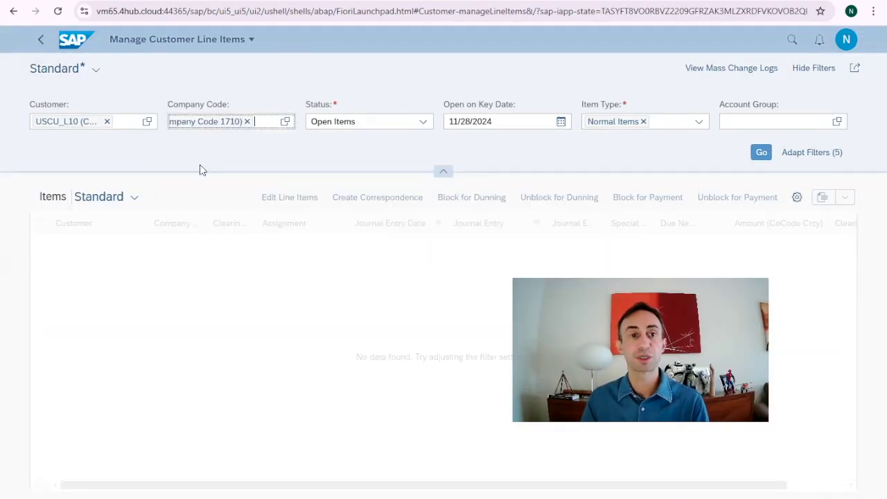
pyautogui.click(761, 153)
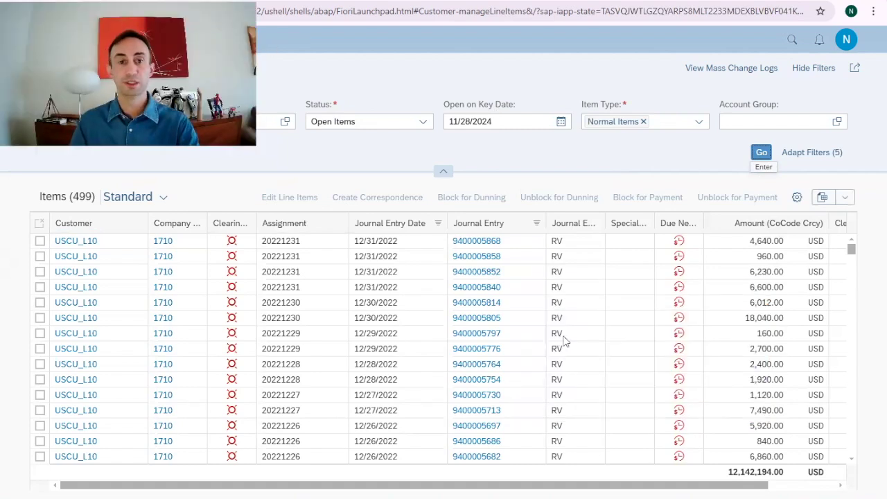
# - Start a correspondence for the first line item, look through the available correspondence types, and return to the line items
pyautogui.click(40, 240)
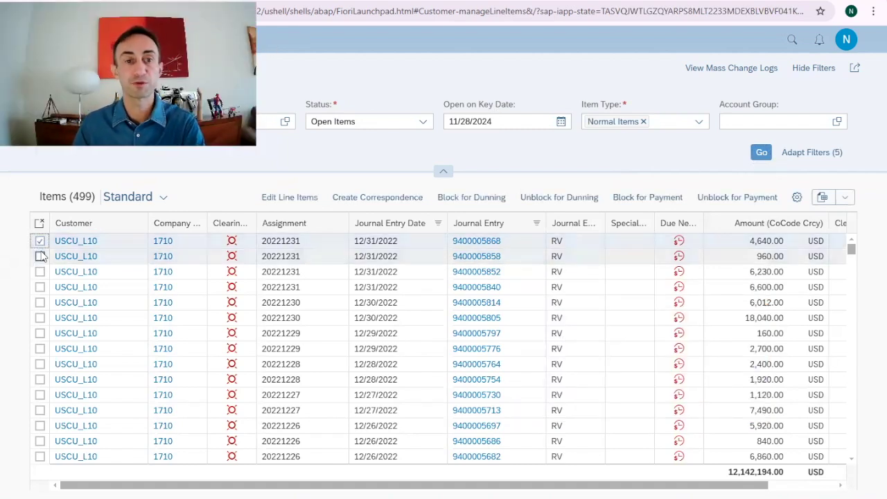
pyautogui.click(390, 201)
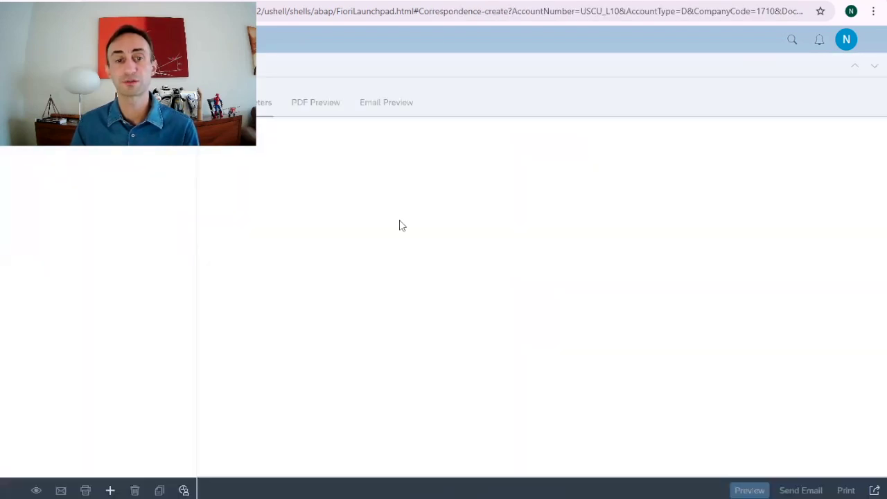
pyautogui.click(475, 199)
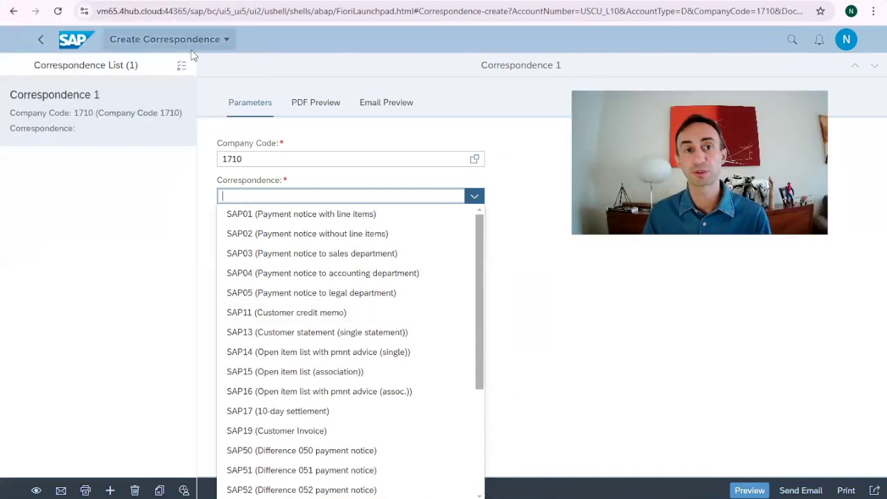
pyautogui.click(40, 38)
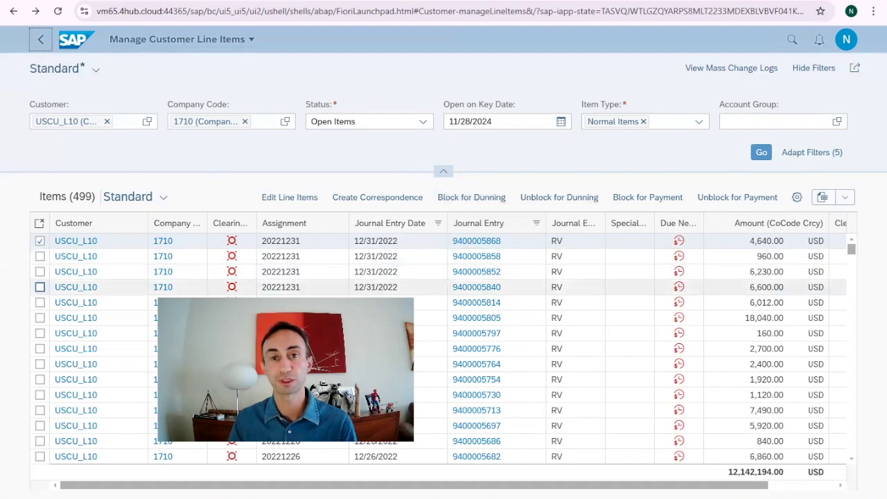
# - Block the first five line items for dunning with reason R (Blocked by invoice verification) and the note "Youtube test"
pyautogui.click(39, 255)
pyautogui.click(40, 271)
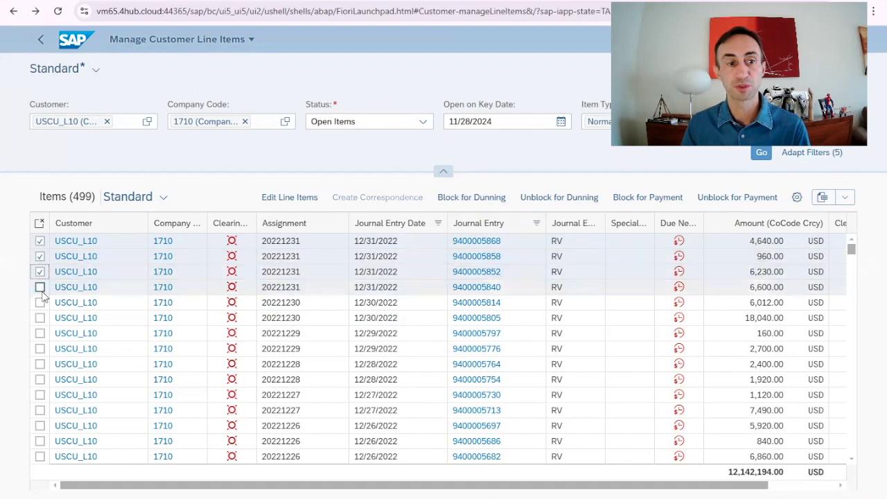
pyautogui.click(39, 287)
pyautogui.click(40, 302)
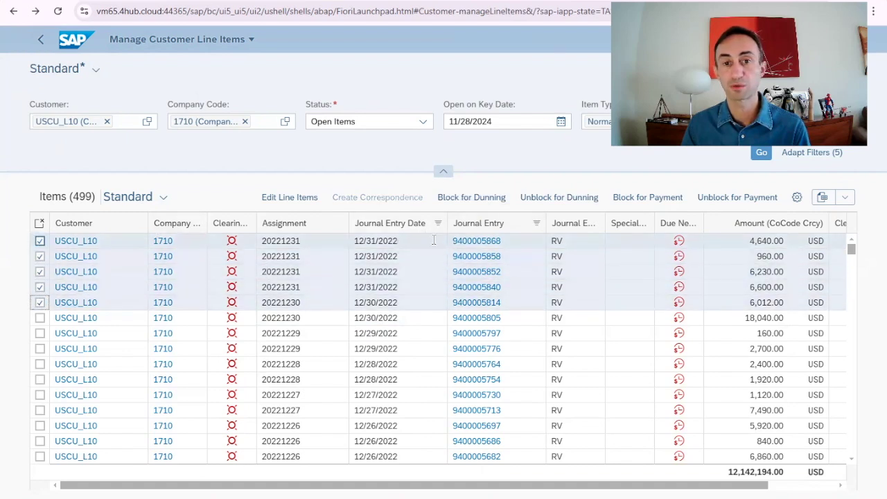
pyautogui.click(472, 197)
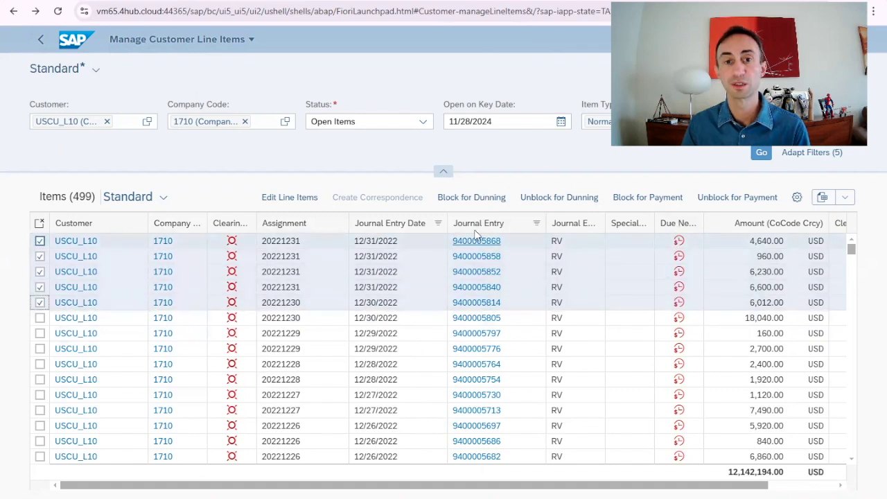
pyautogui.click(462, 199)
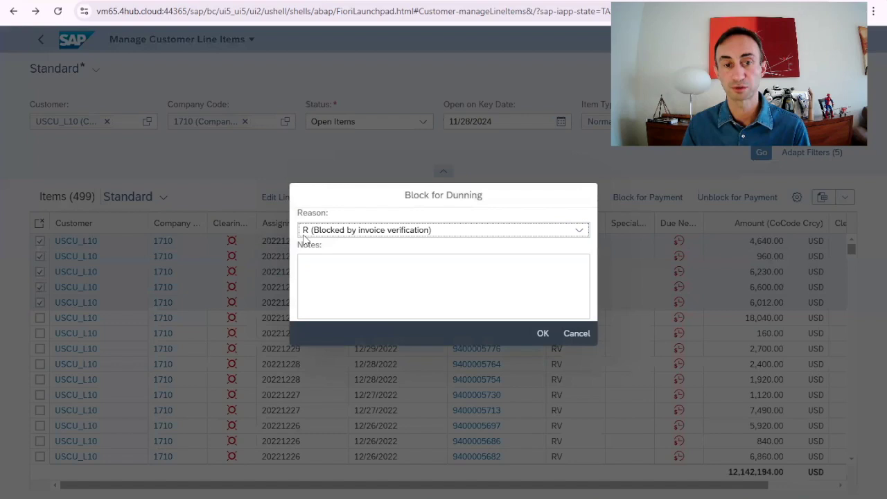
pyautogui.click(488, 233)
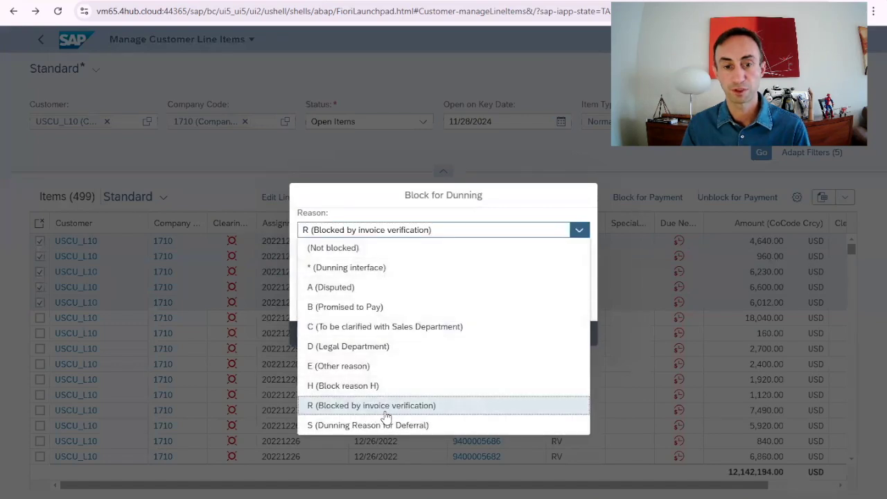
pyautogui.click(426, 408)
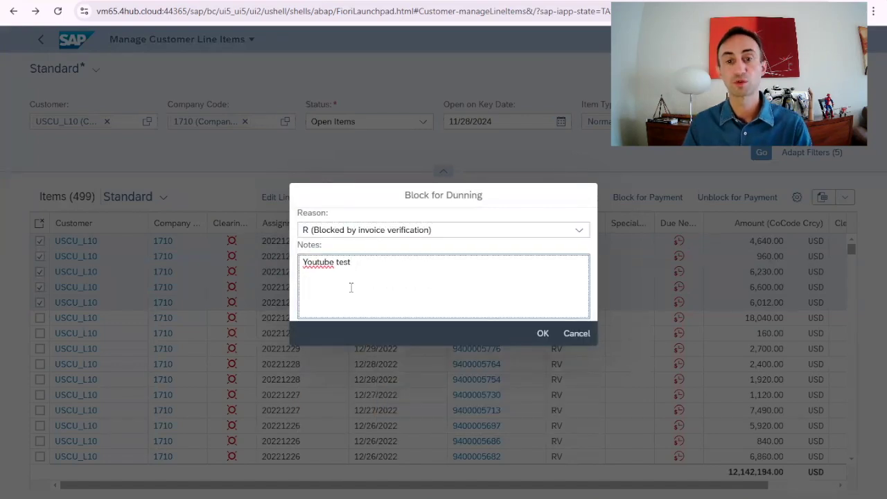
pyautogui.click(547, 332)
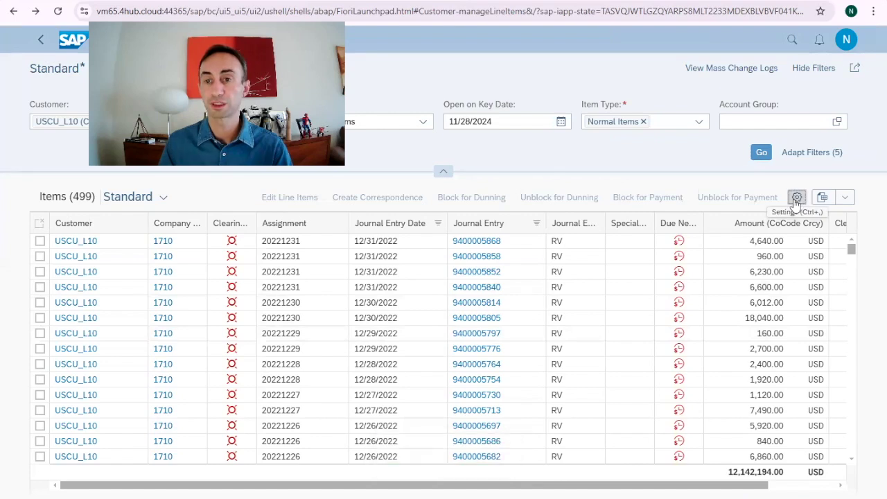
# - Add the dunning block column to the line items table
pyautogui.click(797, 198)
pyautogui.click(284, 107)
pyautogui.write('dun')
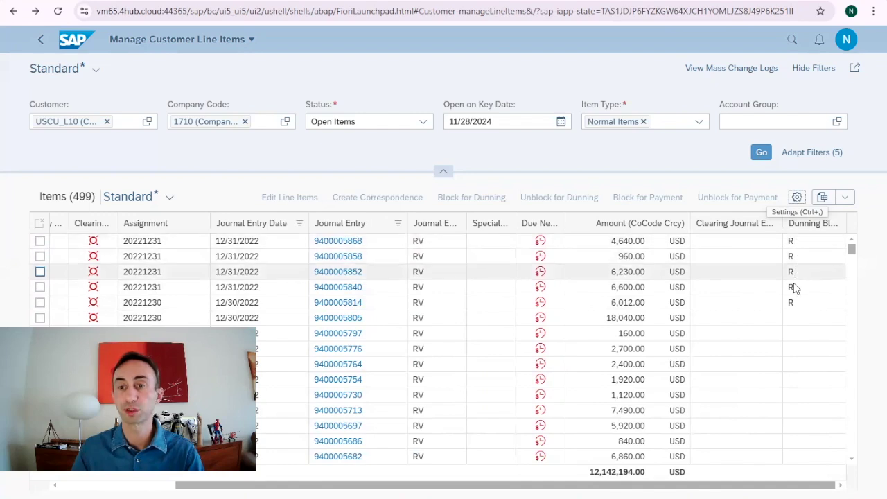
# - Examine the editable payment and dunning data of the first line item and leave without changing anything
pyautogui.click(39, 241)
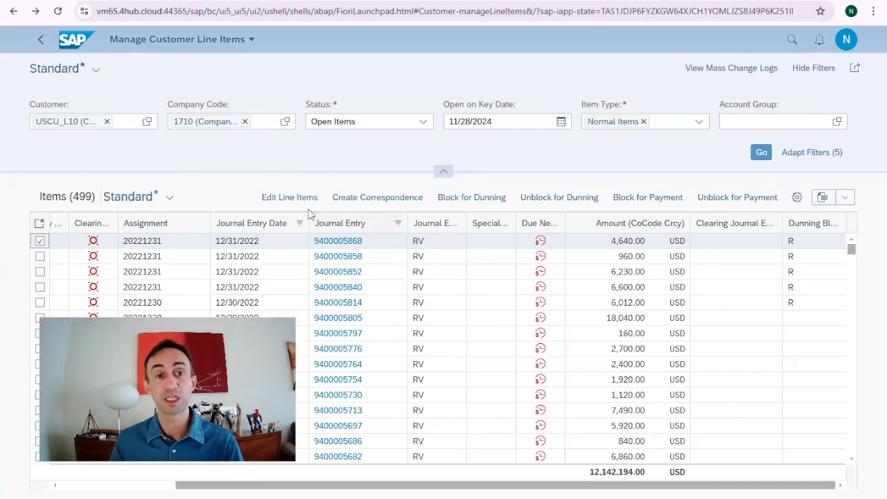
pyautogui.click(289, 199)
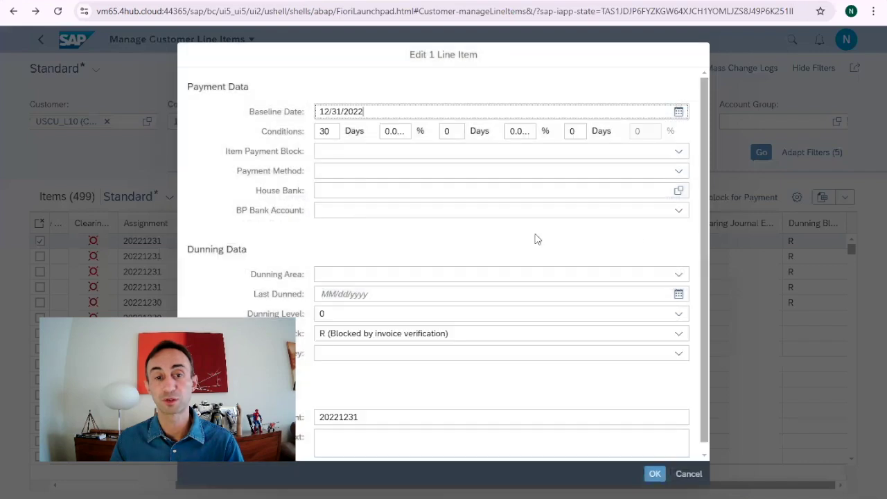
pyautogui.moveTo(702, 200); pyautogui.dragTo(712, 260)
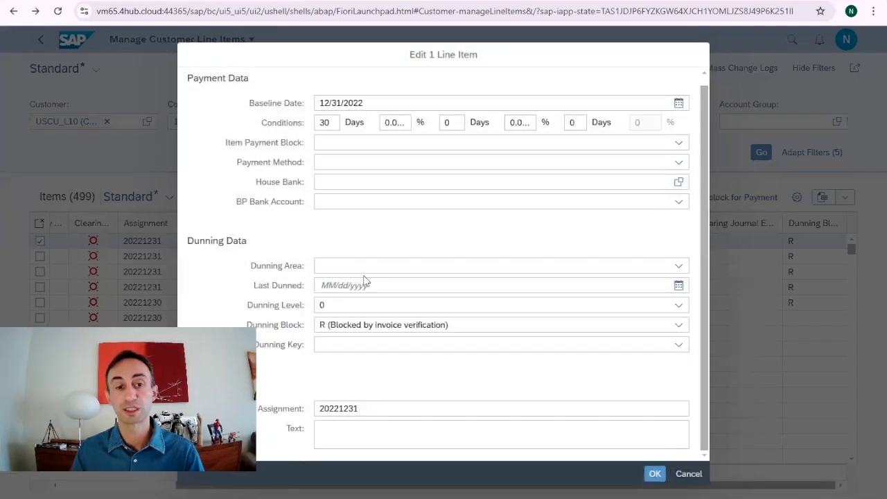
pyautogui.press('Escape')
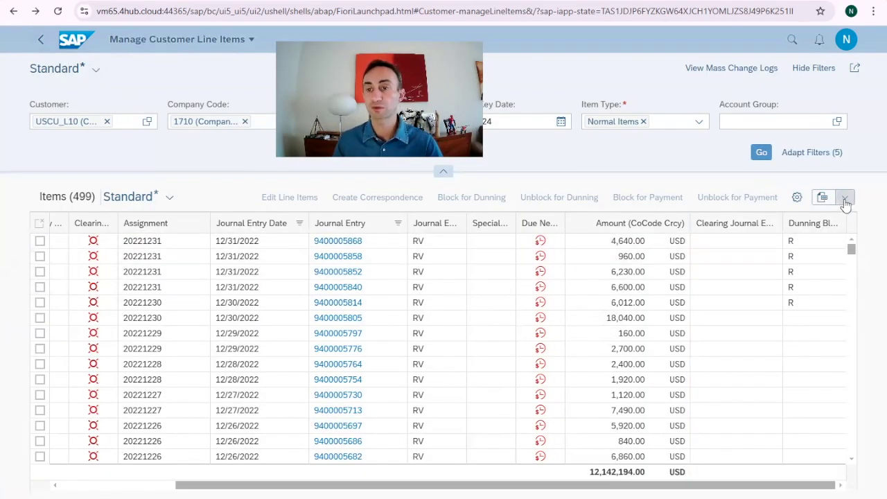
# - Export the line items to a spreadsheet named Customers, splitting cells with multiple values
pyautogui.click(846, 202)
pyautogui.click(839, 235)
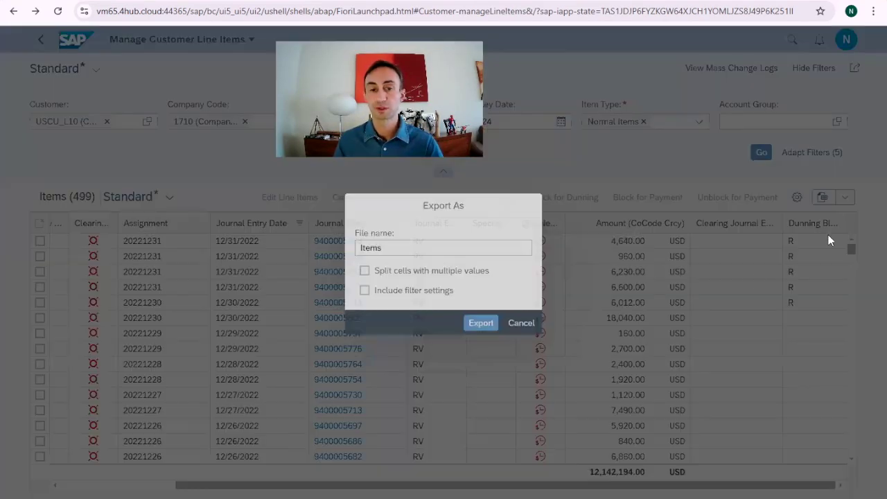
pyautogui.click(365, 272)
pyautogui.click(404, 248)
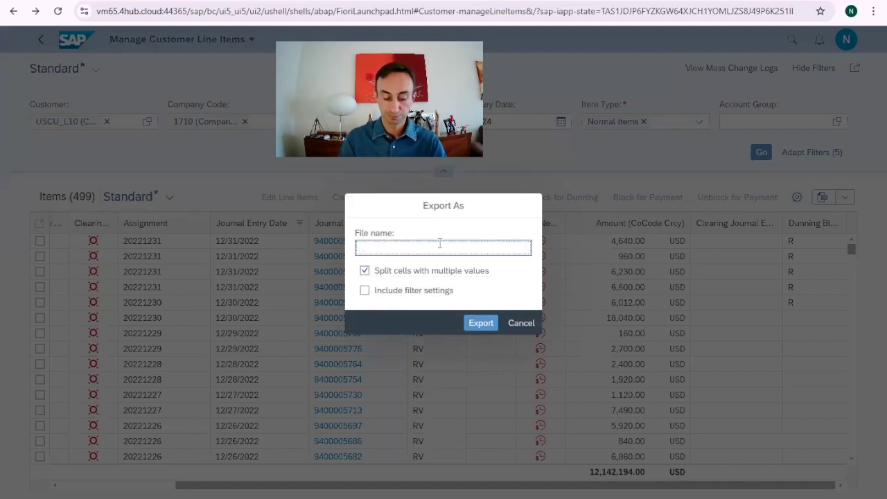
pyautogui.write('Customers')
pyautogui.click(478, 324)
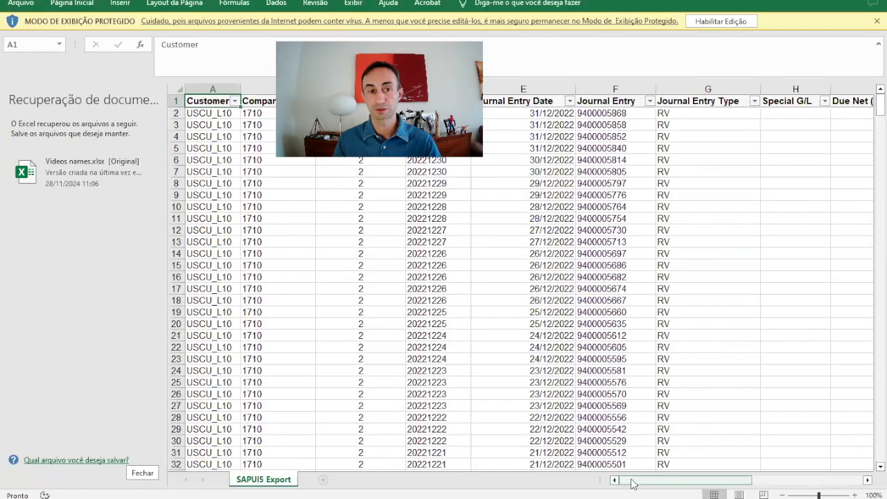
# - Dismiss the document recovery pane in Excel and look across the columns of the exported line items
pyautogui.moveTo(632, 484)
pyautogui.mouseDown()
pyautogui.moveTo(735, 482)
pyautogui.moveTo(784, 468)
pyautogui.moveTo(621, 481)
pyautogui.mouseUp()
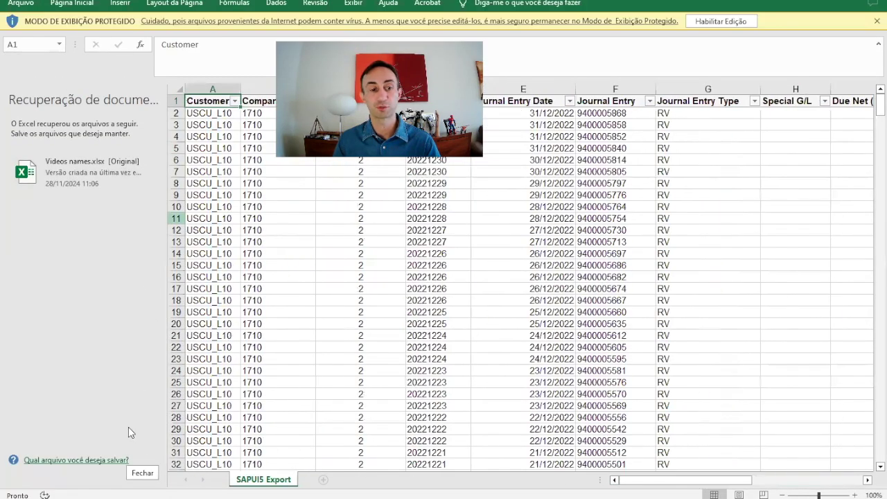
pyautogui.click(143, 473)
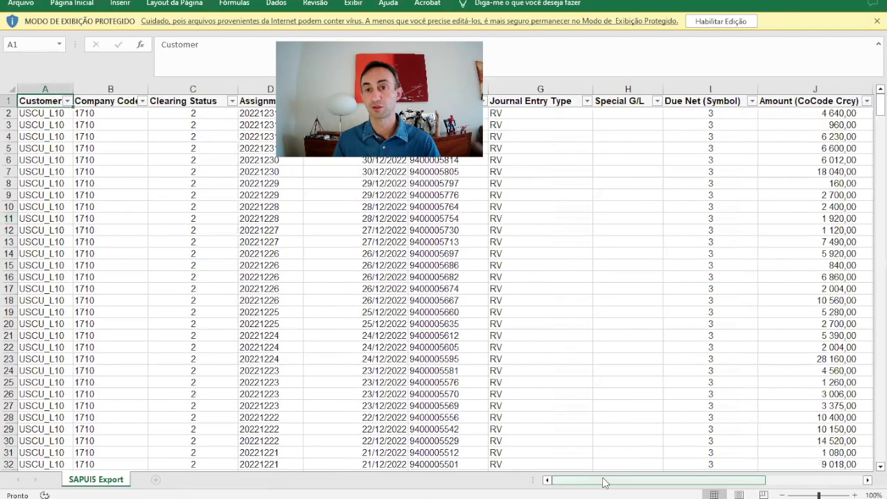
pyautogui.moveTo(624, 482); pyautogui.dragTo(727, 468)
pyautogui.moveTo(659, 465); pyautogui.dragTo(554, 468)
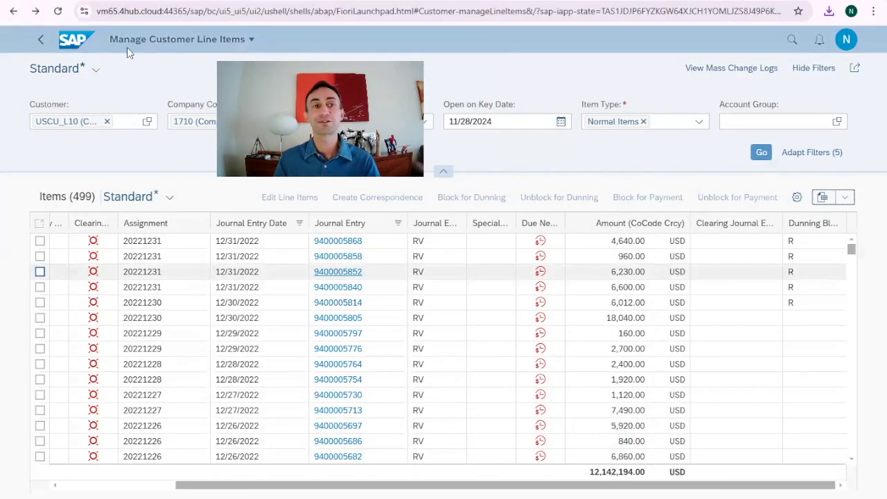
# - Apply the saved SAP 4 ALL filter view in Manage Customer Line Items and switch back to the Standard view
pyautogui.click(95, 69)
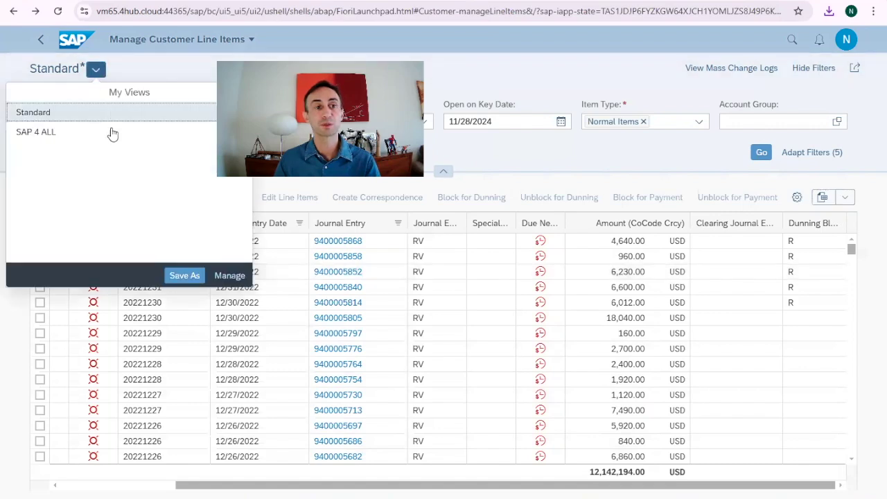
pyautogui.click(41, 134)
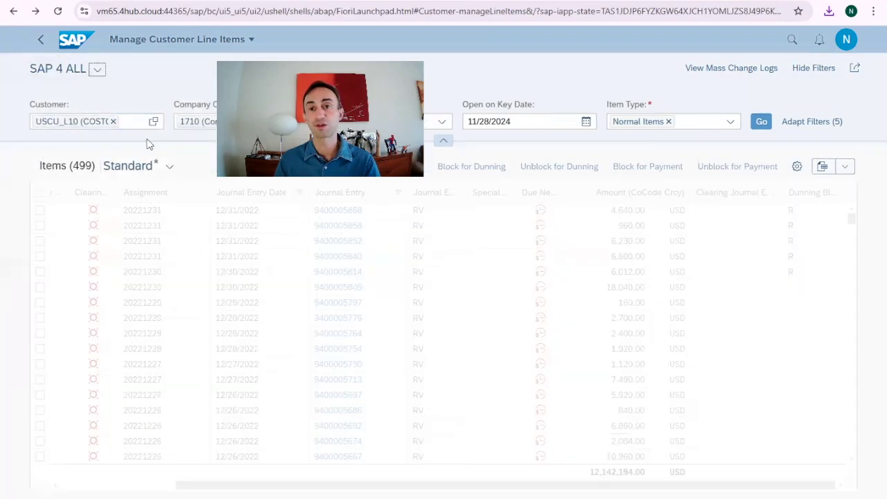
pyautogui.click(98, 68)
pyautogui.click(70, 112)
# - Check the options for saving the filter view, including Public, and leave without saving
pyautogui.click(90, 69)
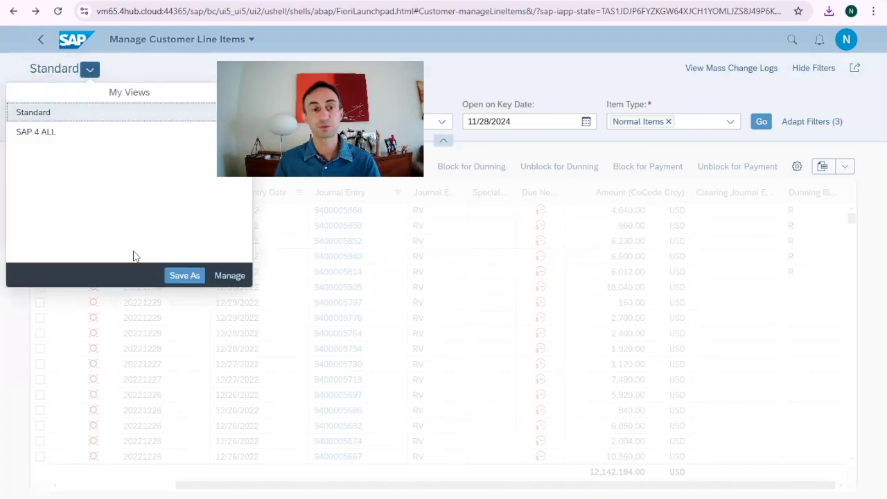
pyautogui.click(180, 276)
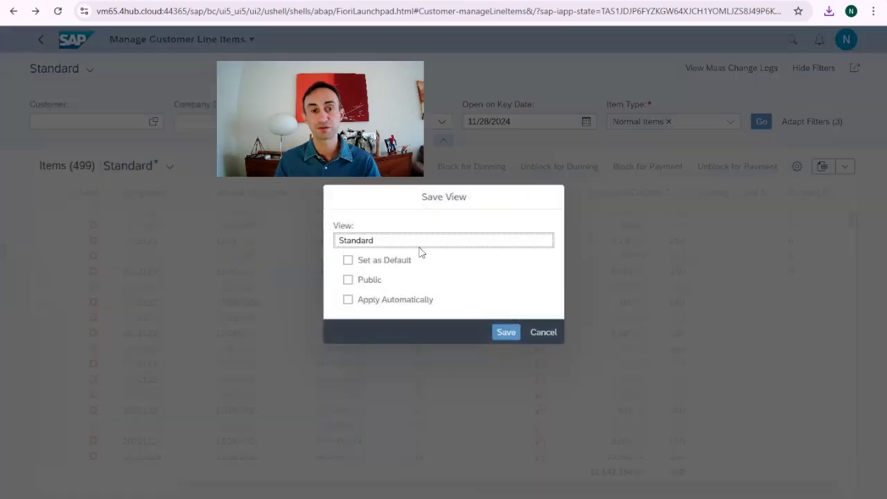
pyautogui.click(349, 279)
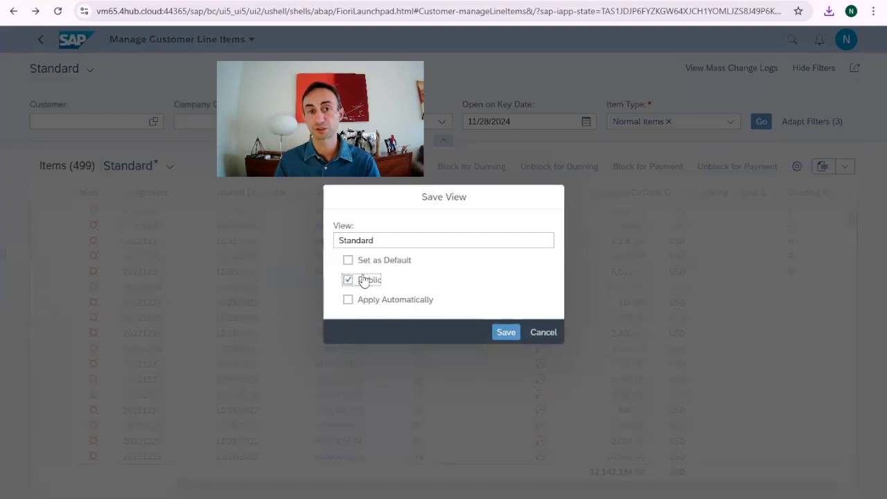
pyautogui.click(553, 335)
# - List the items with the Standard filters and save the table layout as a public view named SAP 4 ALL
pyautogui.click(761, 123)
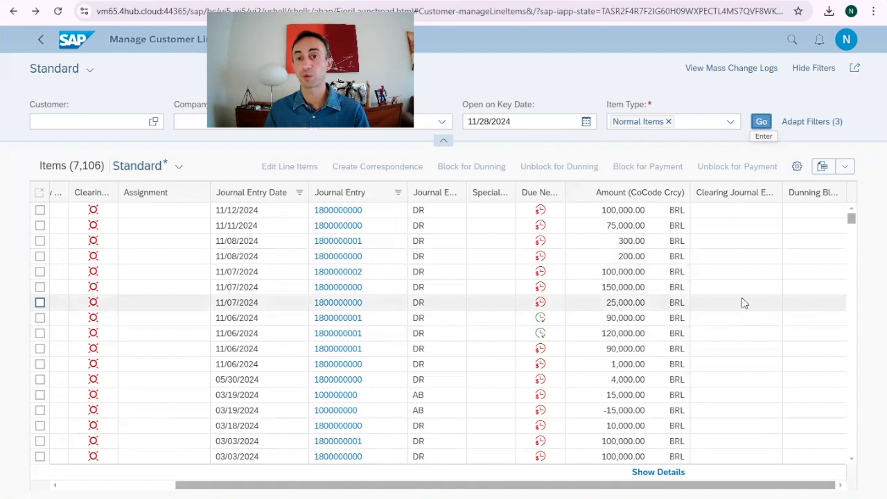
pyautogui.click(181, 167)
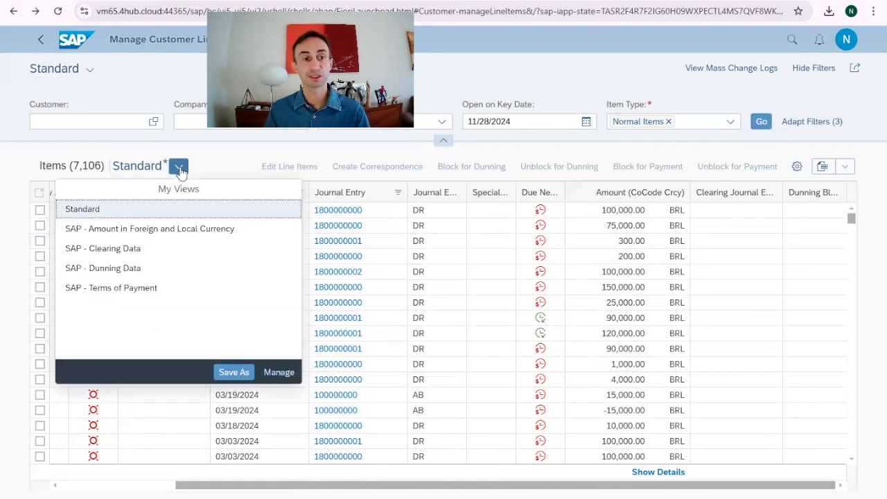
pyautogui.click(235, 372)
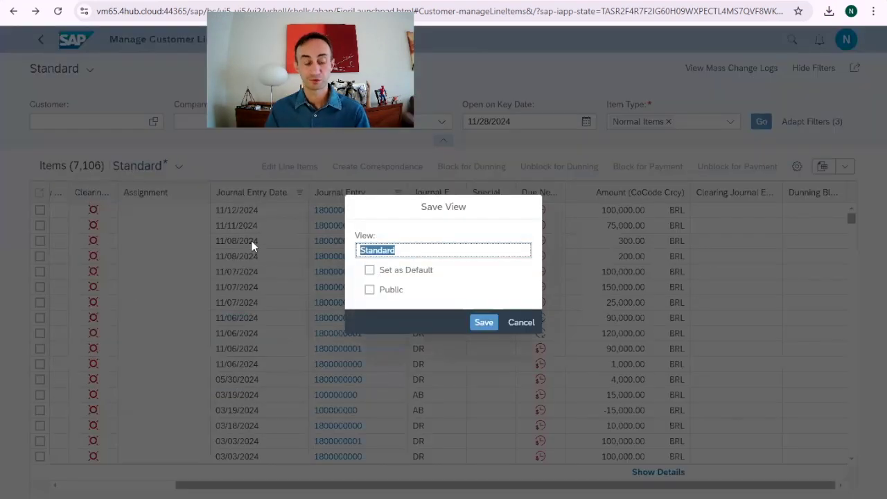
pyautogui.write('SAP 4 ALL')
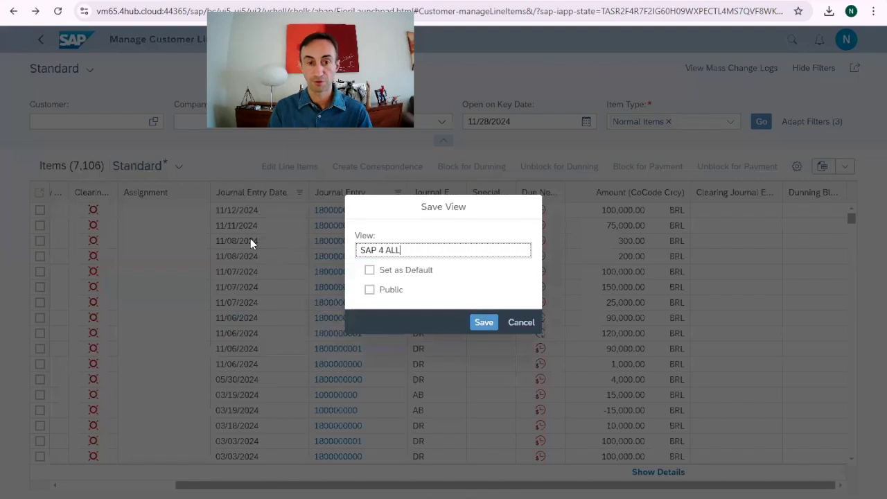
pyautogui.click(370, 291)
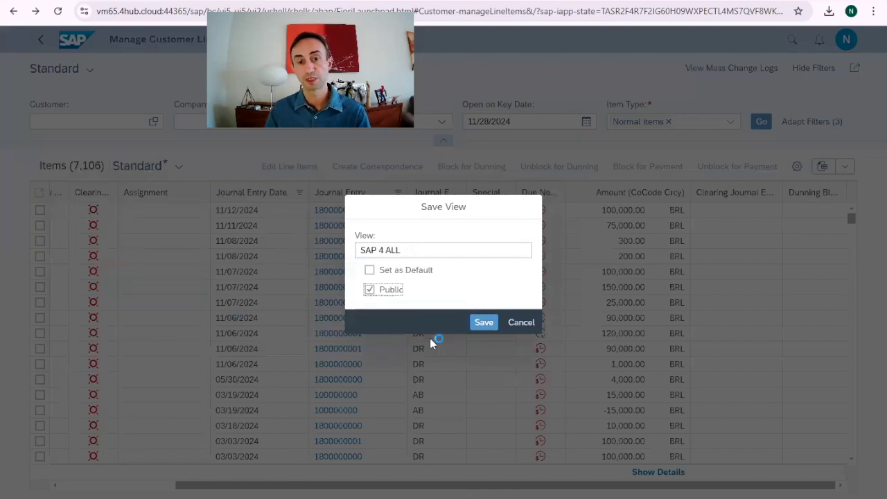
pyautogui.click(484, 325)
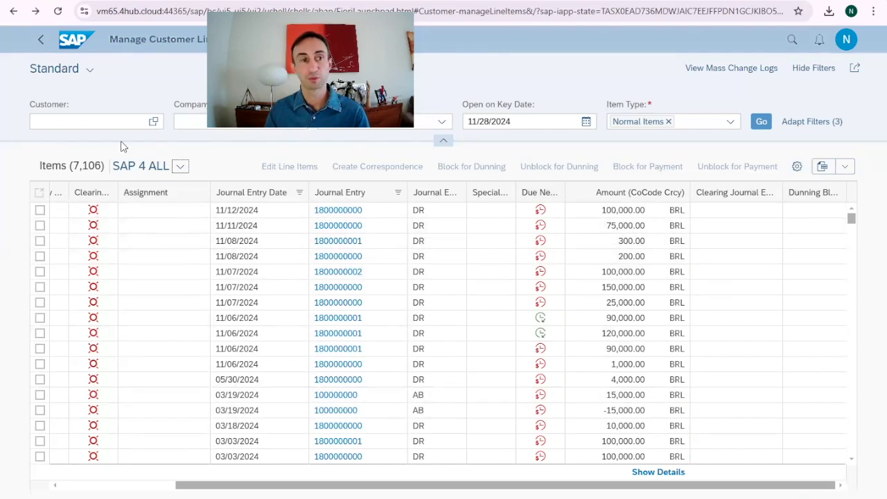
# - Return to the home page, reopen Manage Customer Line Items and apply the saved SAP 4 ALL filter view
pyautogui.click(40, 40)
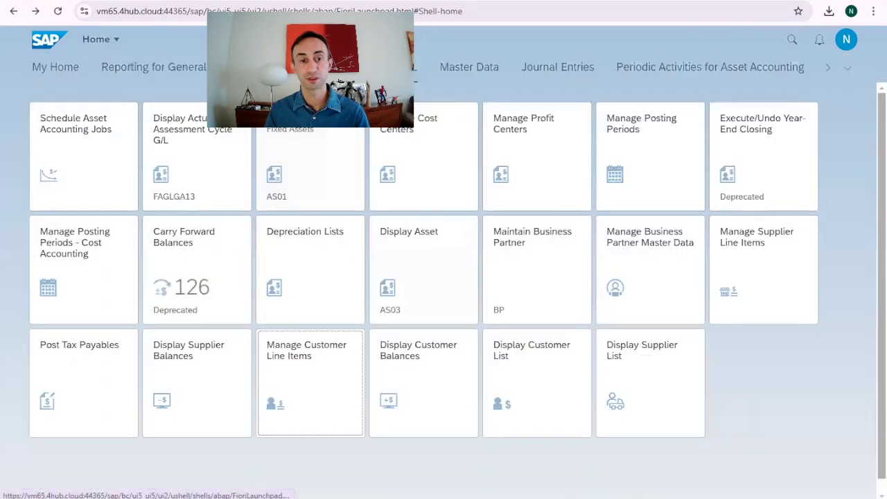
pyautogui.click(309, 368)
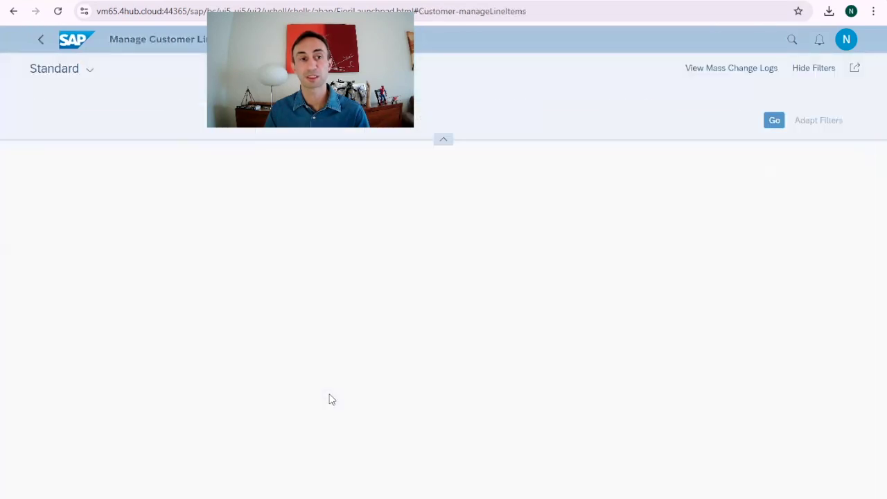
pyautogui.click(94, 70)
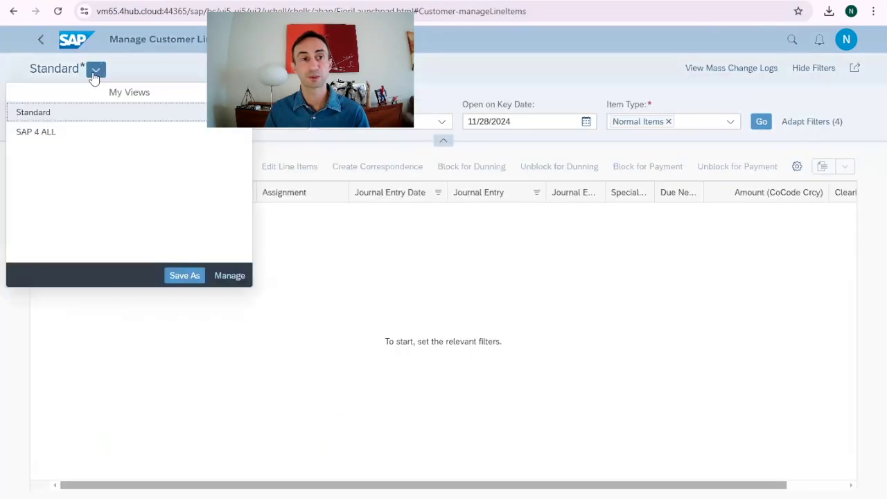
pyautogui.click(26, 133)
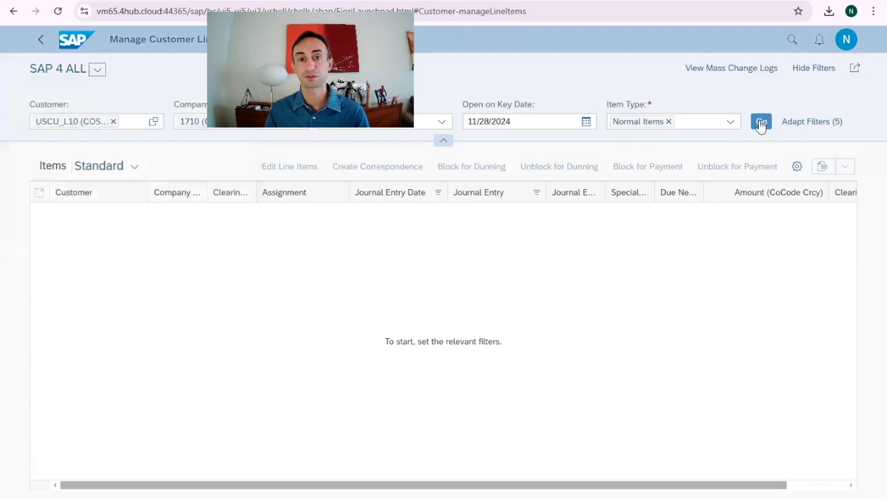
# - List the filtered customer line items and apply the saved SAP 4 ALL view to the items table
pyautogui.click(760, 123)
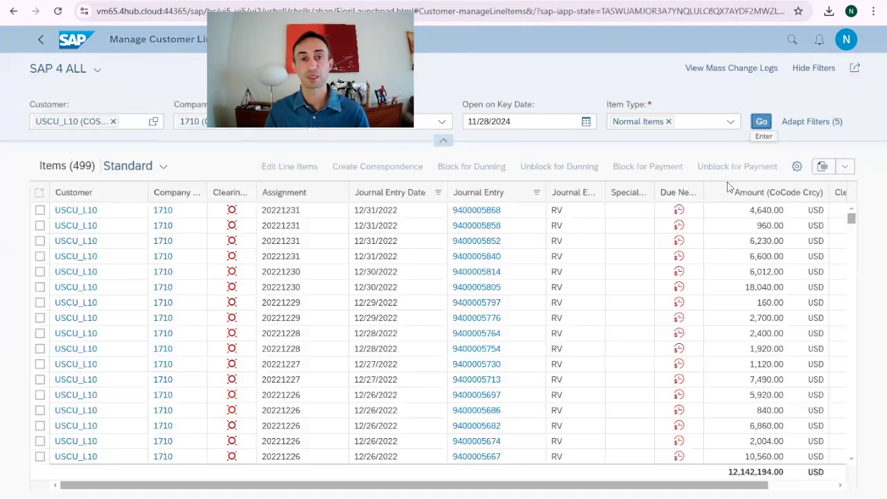
pyautogui.click(163, 168)
pyautogui.click(73, 310)
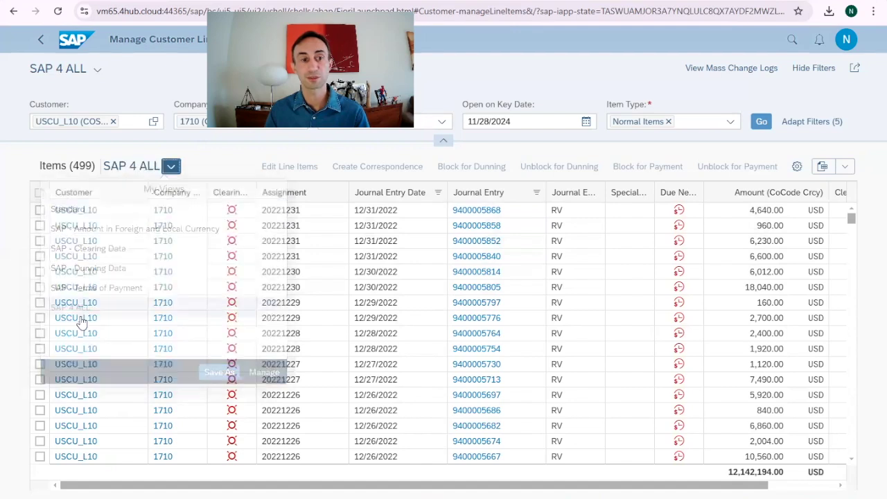